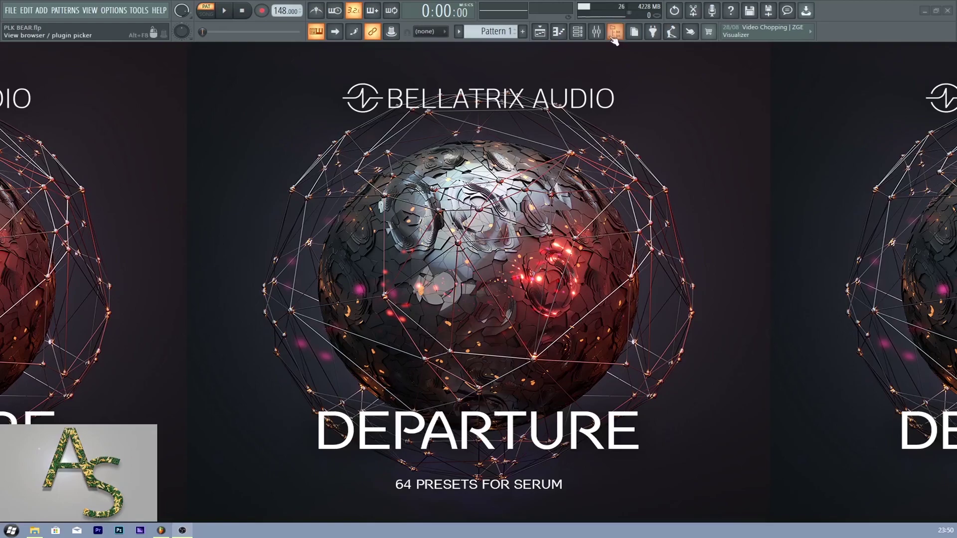
Step: Bring up the channel rack for Pattern 1 and close the mixer
{"action": "left_click", "coordinate": [595, 36]}
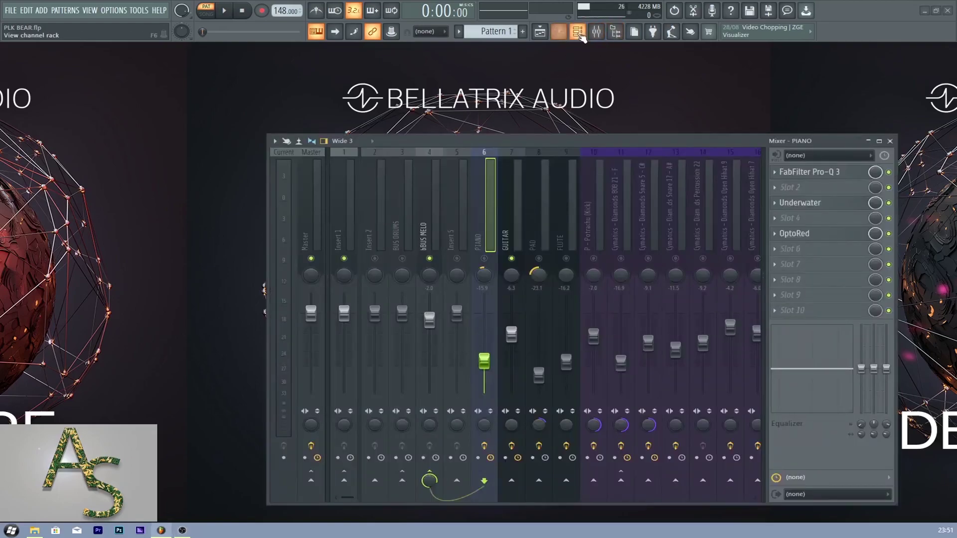
{"action": "left_click", "coordinate": [579, 34]}
{"action": "left_click", "coordinate": [890, 141]}
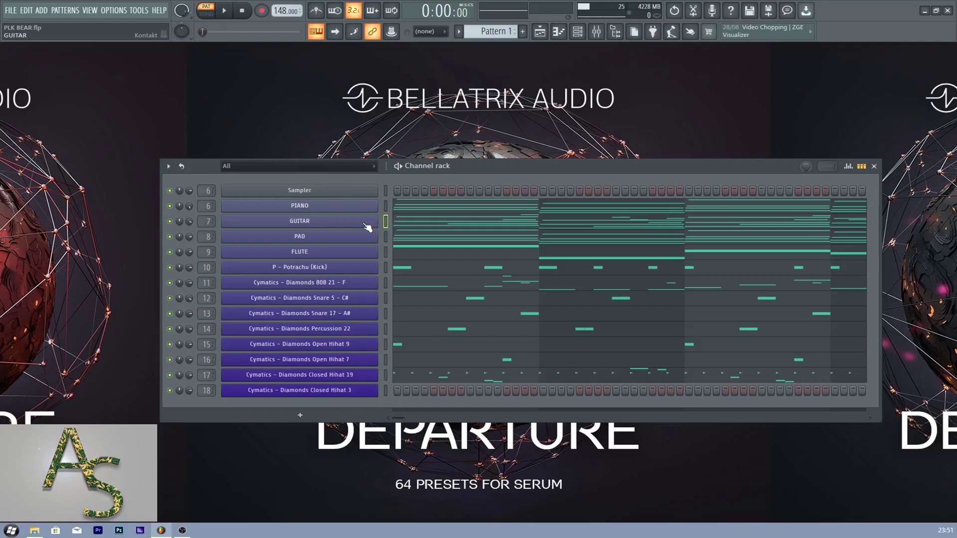
Step: Examine the GUITAR channel's notes in the piano roll with all four bars in view, and return to the channel rack
{"action": "left_click", "coordinate": [414, 225]}
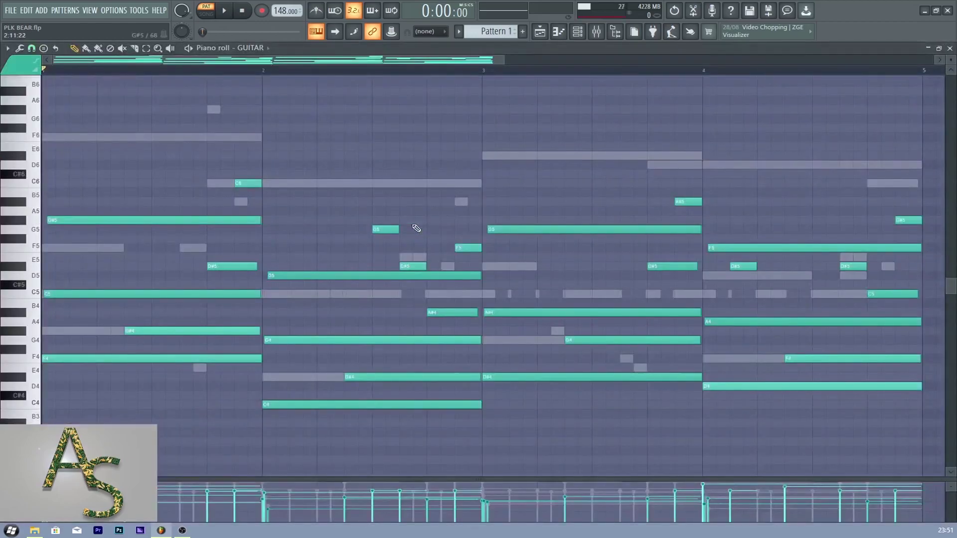
{"action": "left_click_drag", "start_coordinate": [504, 59], "coordinate": [591, 80]}
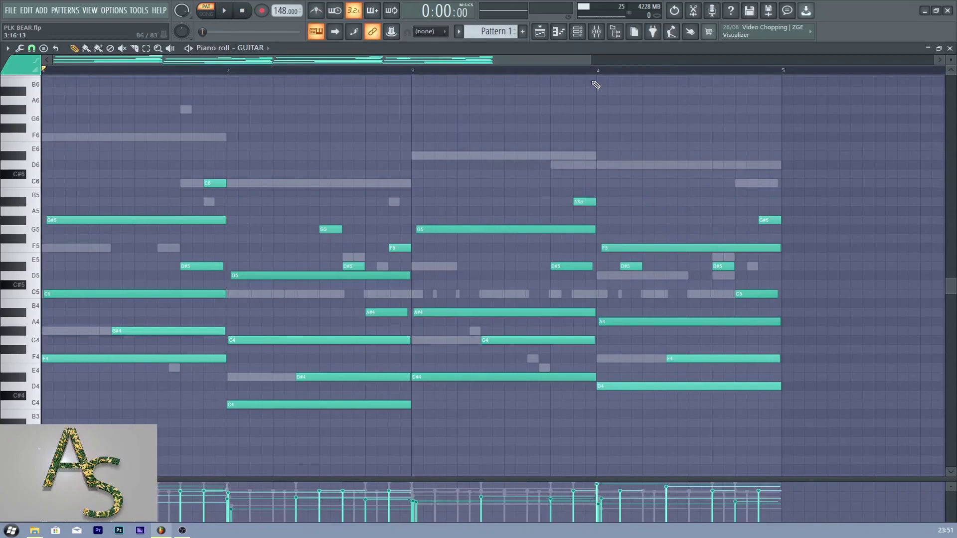
{"action": "left_click", "coordinate": [950, 48]}
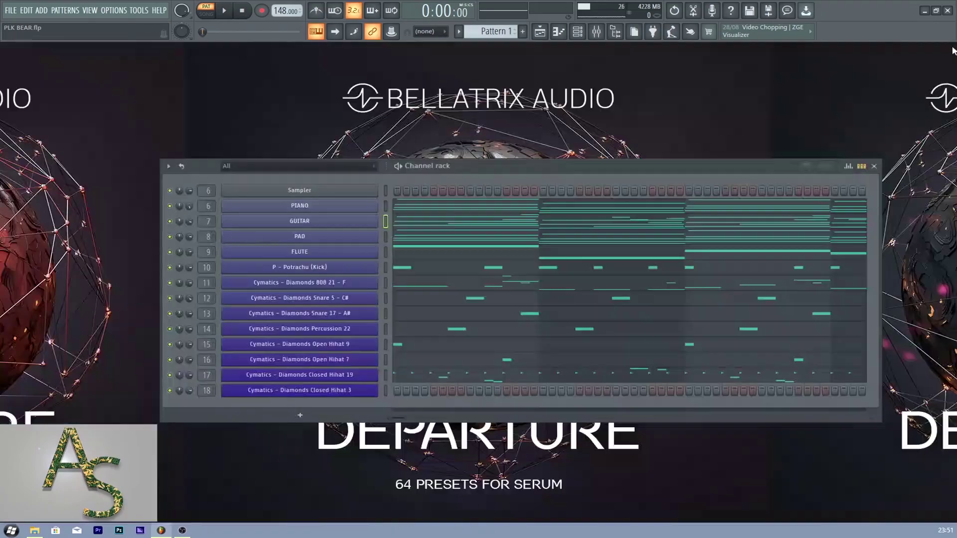
{"action": "left_click", "coordinate": [438, 224]}
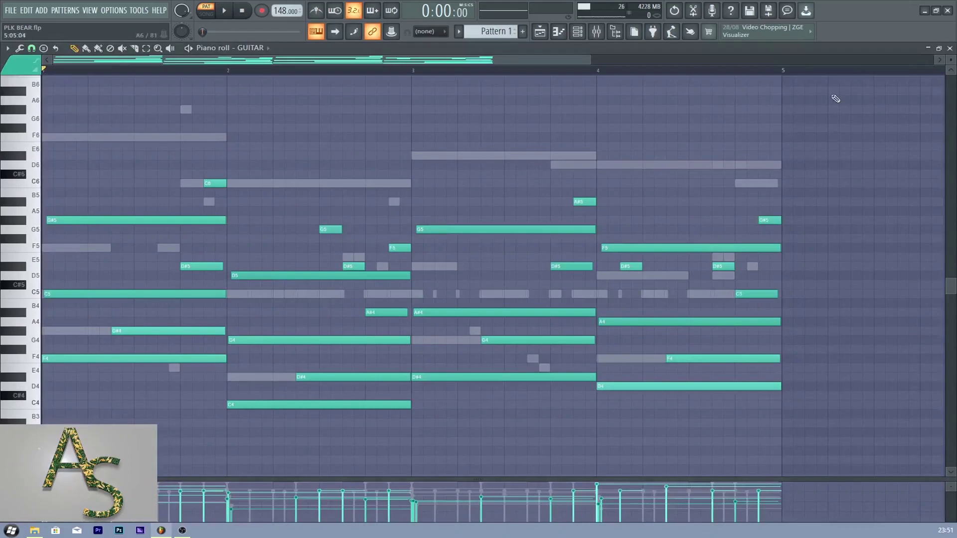
{"action": "left_click", "coordinate": [951, 48]}
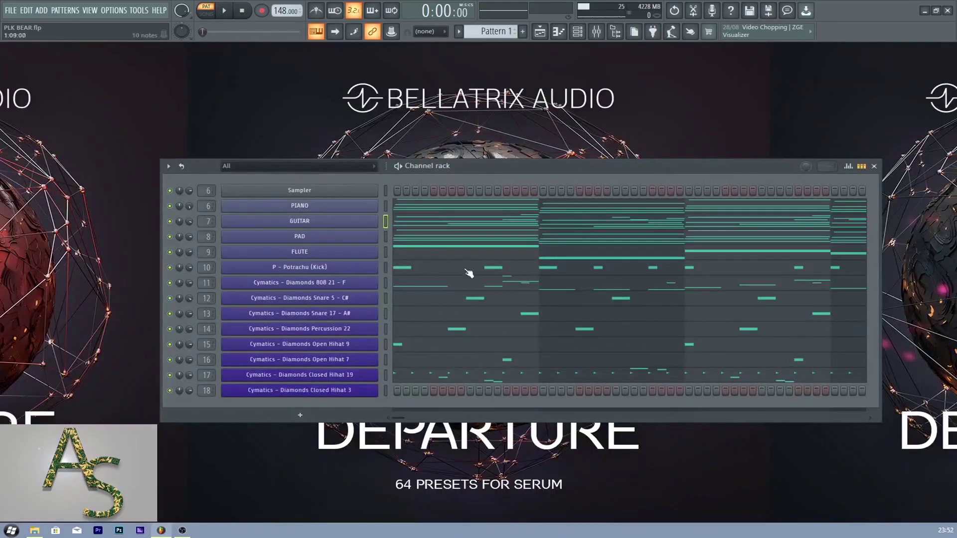
Step: Examine the PIANO channel's chords in the piano roll and open its FL Keys instrument
{"action": "left_click", "coordinate": [410, 208]}
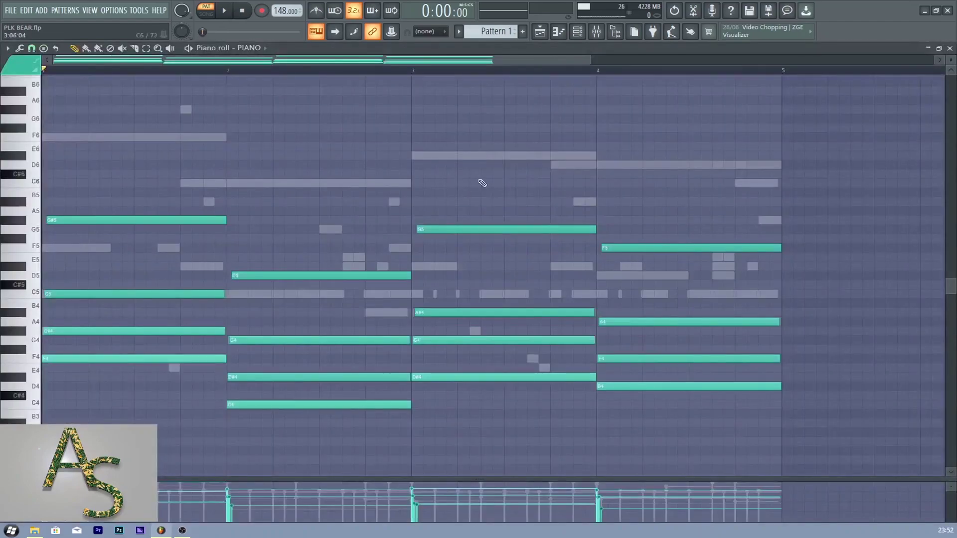
{"action": "left_click", "coordinate": [951, 48]}
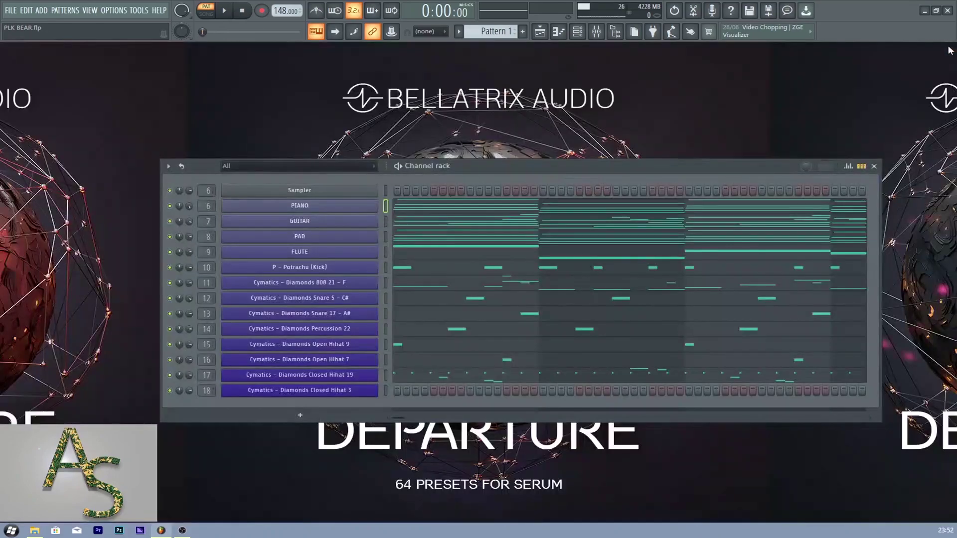
{"action": "left_click", "coordinate": [337, 209]}
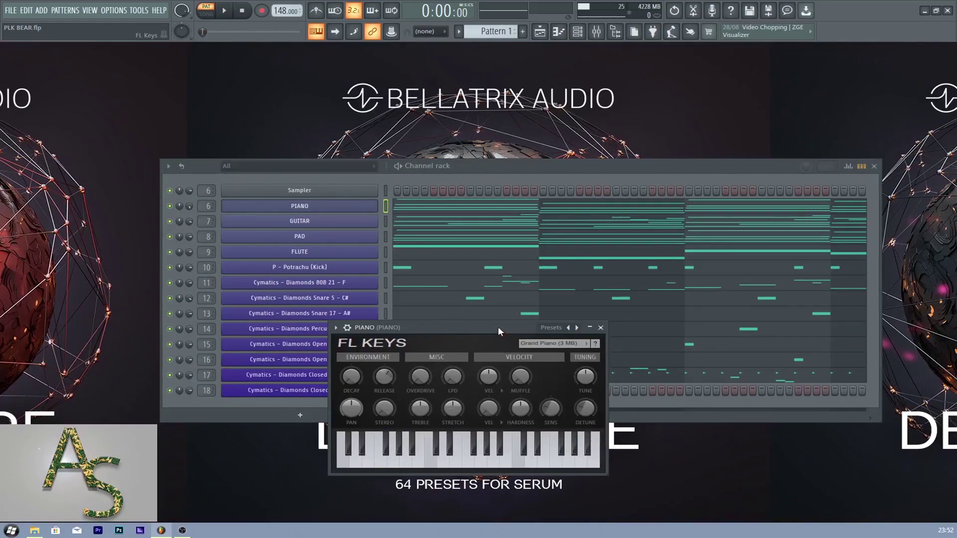
{"action": "left_click_drag", "start_coordinate": [498, 327], "coordinate": [531, 244]}
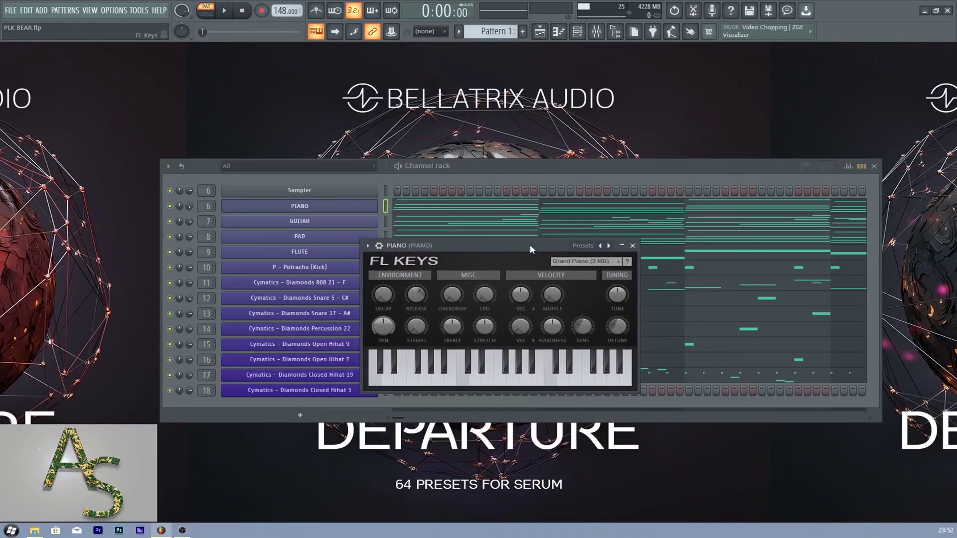
Step: Open the Underwater and OptoRed effects of the PIANO mixer track for inspection
{"action": "left_click", "coordinate": [597, 32]}
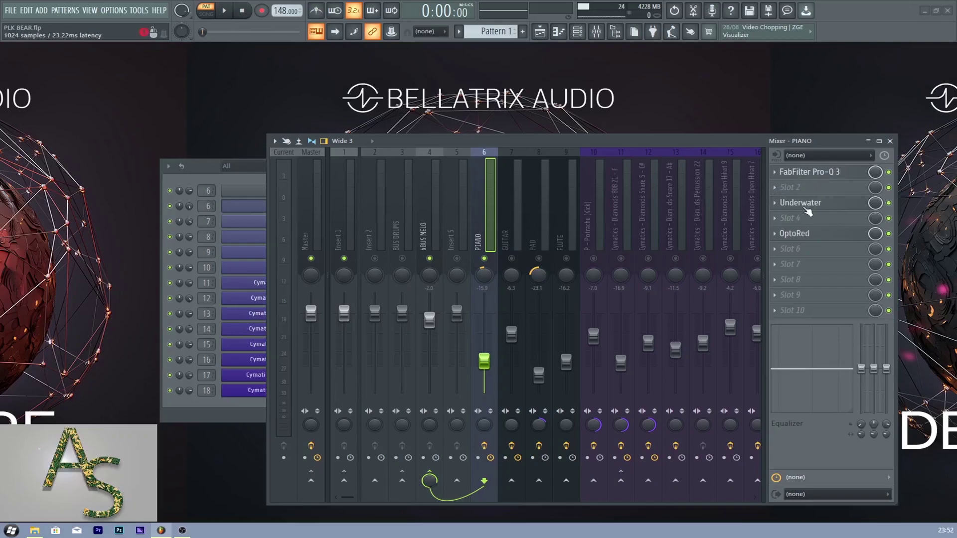
{"action": "left_click", "coordinate": [805, 208]}
{"action": "left_click_drag", "start_coordinate": [633, 144], "coordinate": [658, 148]}
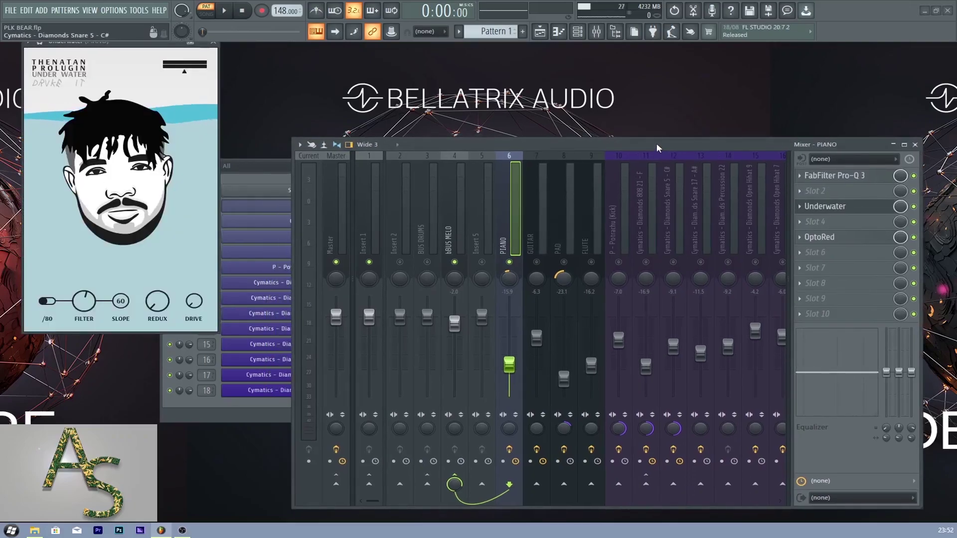
{"action": "left_click_drag", "start_coordinate": [122, 42], "coordinate": [134, 137]}
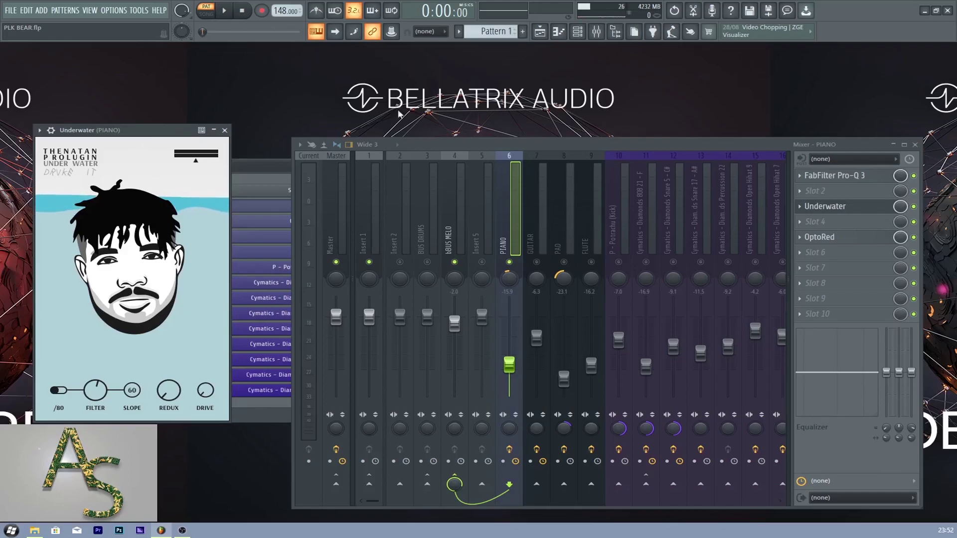
{"action": "left_click", "coordinate": [831, 239]}
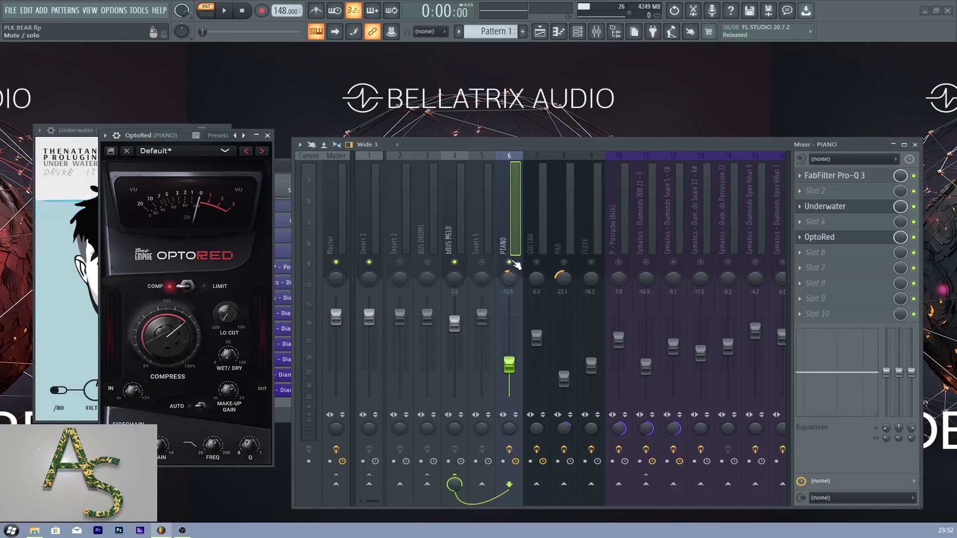
Step: Solo the PIANO mixer track during playback and close the OptoRed and Underwater effect windows
{"action": "right_click", "coordinate": [511, 263]}
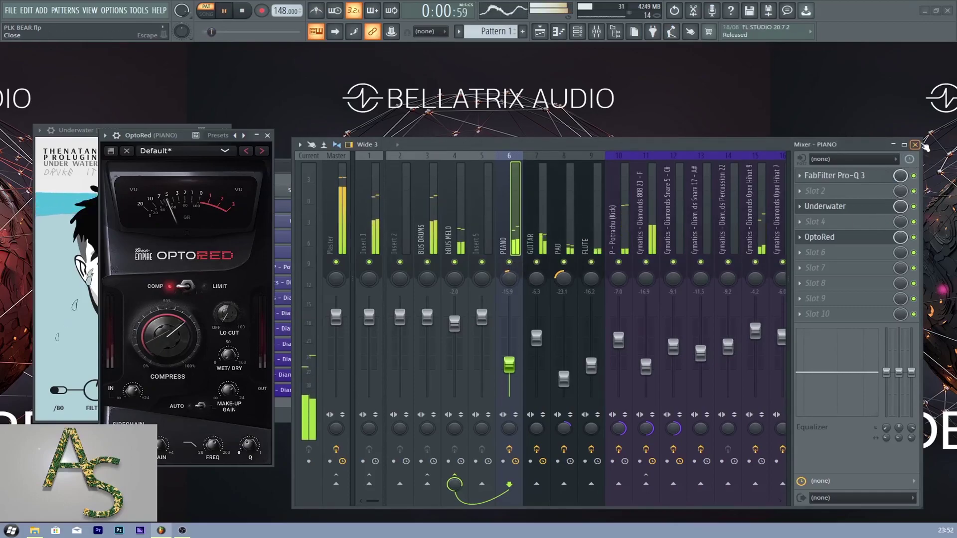
{"action": "right_click", "coordinate": [515, 264]}
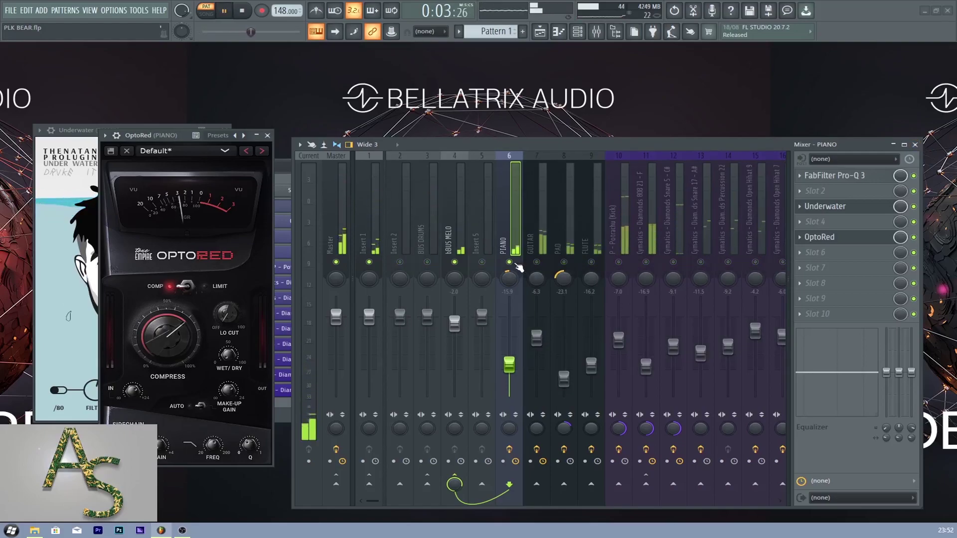
{"action": "left_click", "coordinate": [267, 135]}
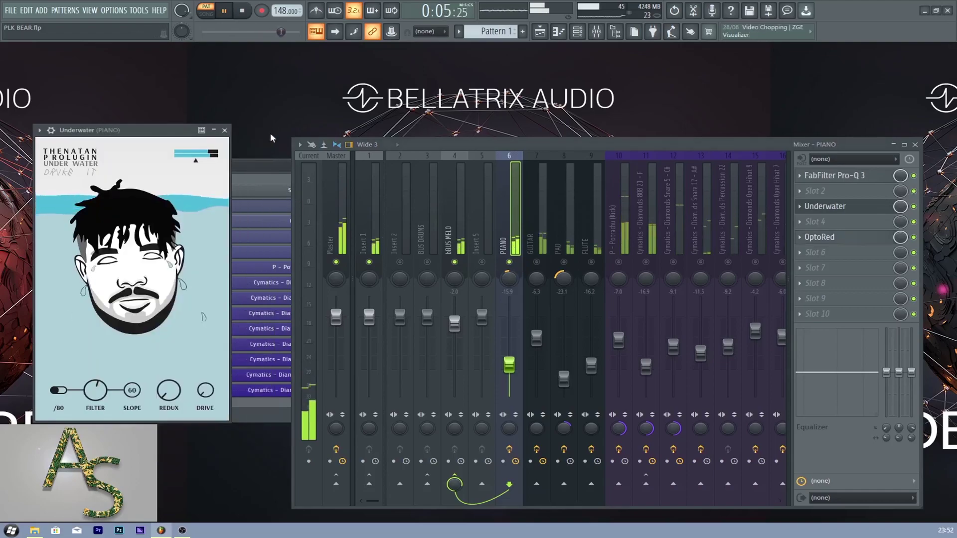
{"action": "left_click", "coordinate": [226, 130]}
{"action": "key", "text": "space"}
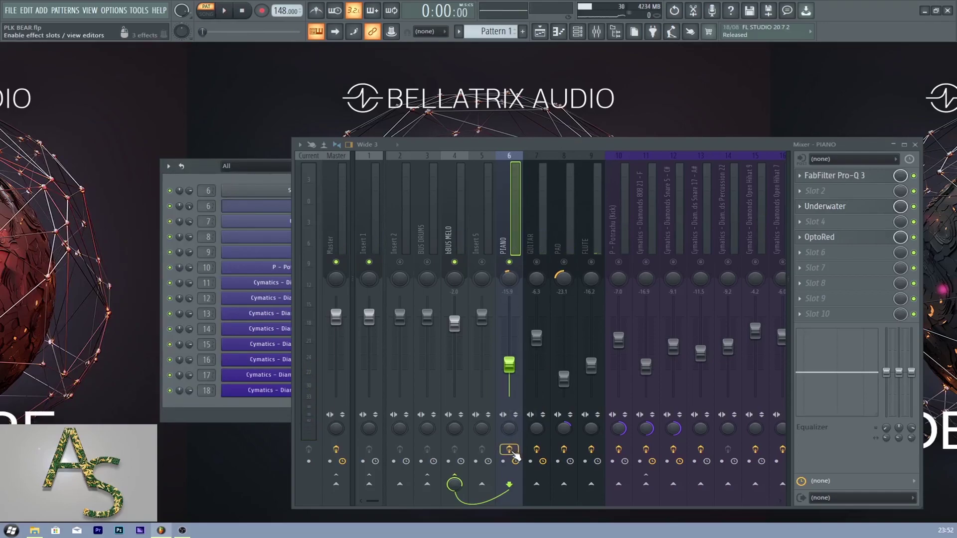
Step: Listen to the soloed PIANO track with its effects bypassed while viewing its notes in the piano roll
{"action": "key", "text": "space"}
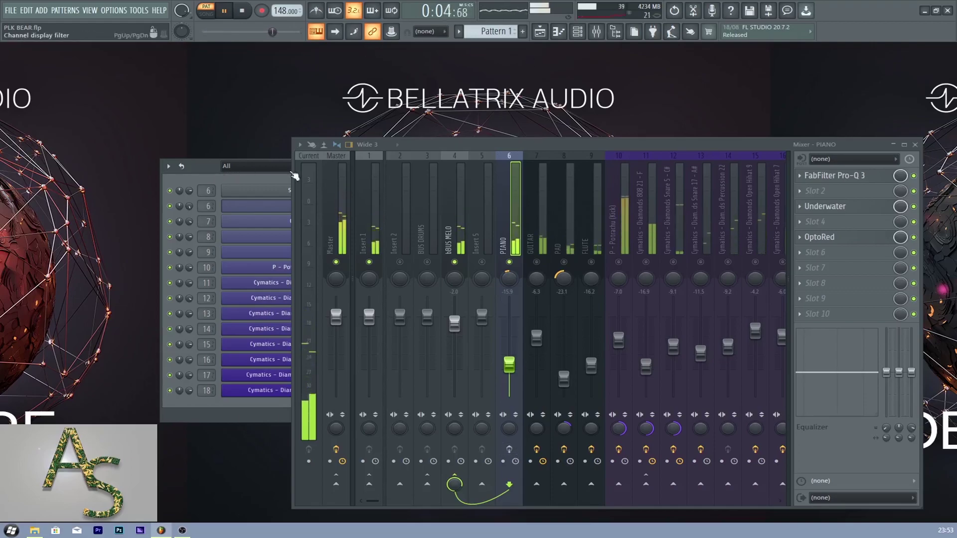
{"action": "left_click", "coordinate": [915, 145]}
{"action": "left_click", "coordinate": [560, 206]}
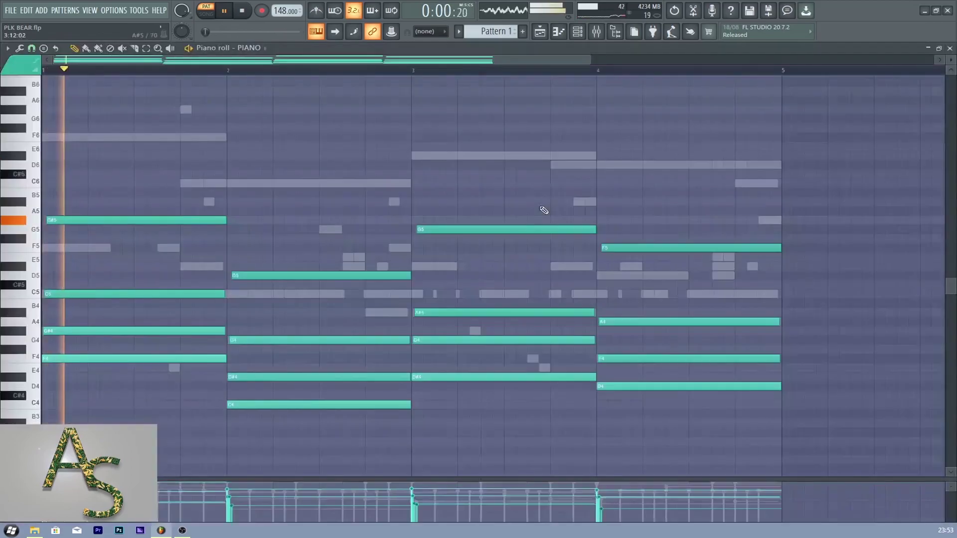
{"action": "left_click", "coordinate": [598, 32]}
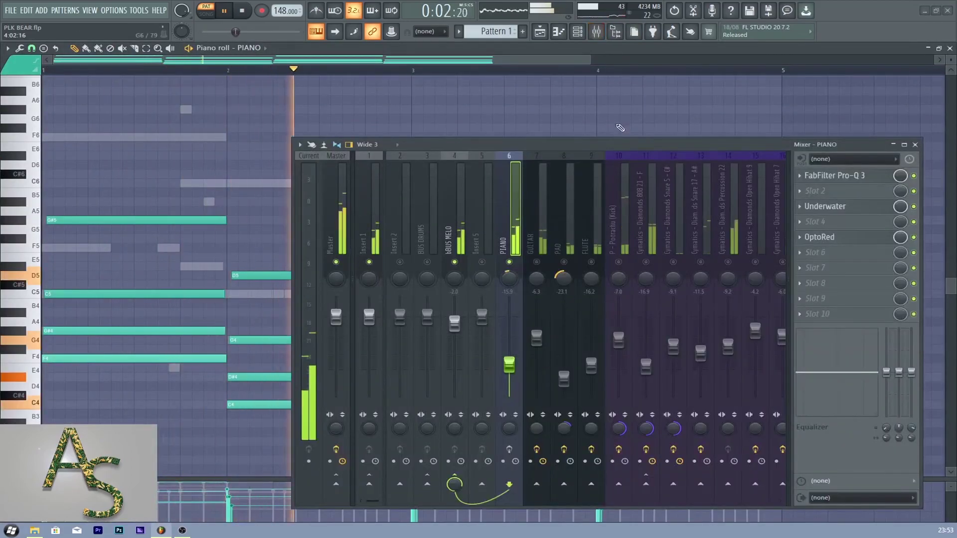
{"action": "key", "text": "space"}
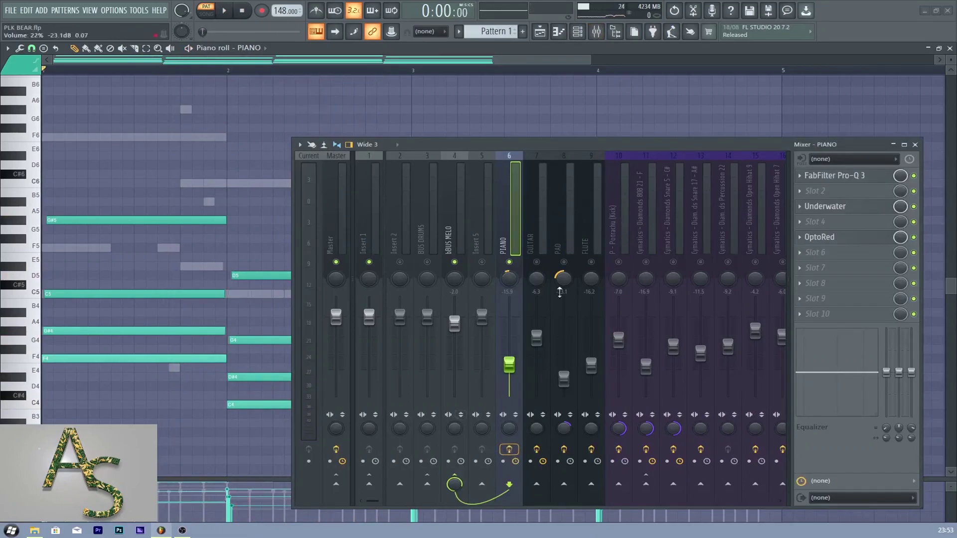
Step: Listen to the PIANO chords in the piano roll with the track's effects enabled, and return to the channel rack
{"action": "key", "text": "space"}
{"action": "left_click_drag", "start_coordinate": [563, 142], "coordinate": [417, 156]}
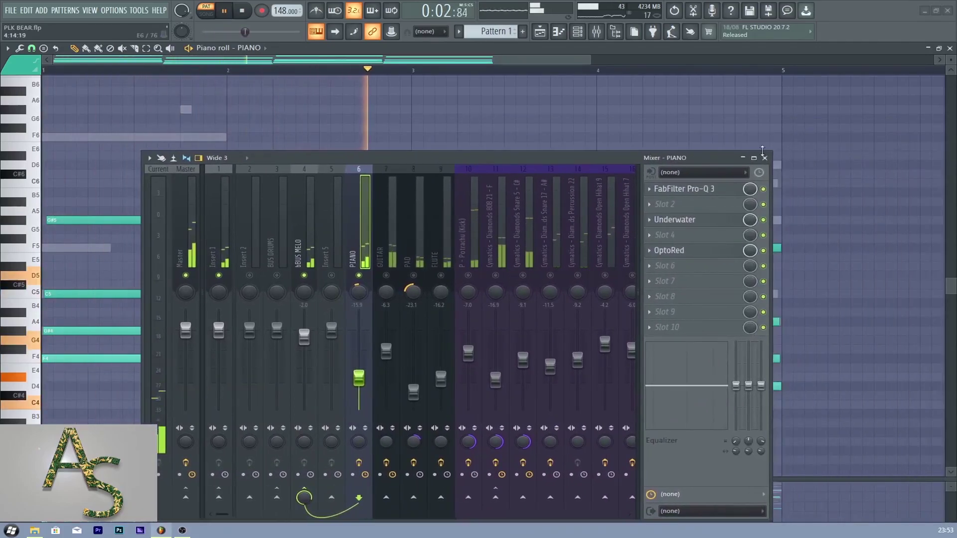
{"action": "left_click", "coordinate": [761, 158]}
{"action": "scroll", "coordinate": [778, 227], "scroll_direction": "down", "scroll_amount": 2}
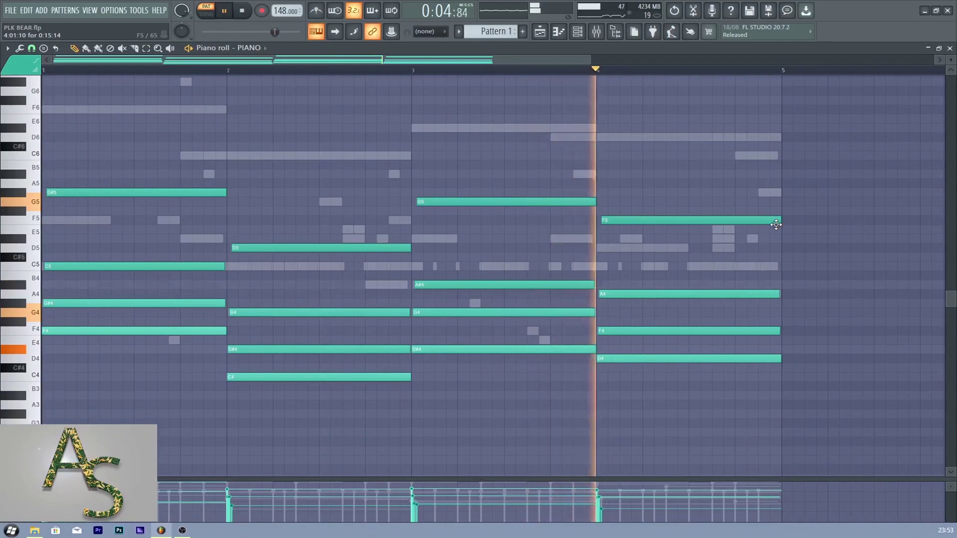
{"action": "key", "text": "space"}
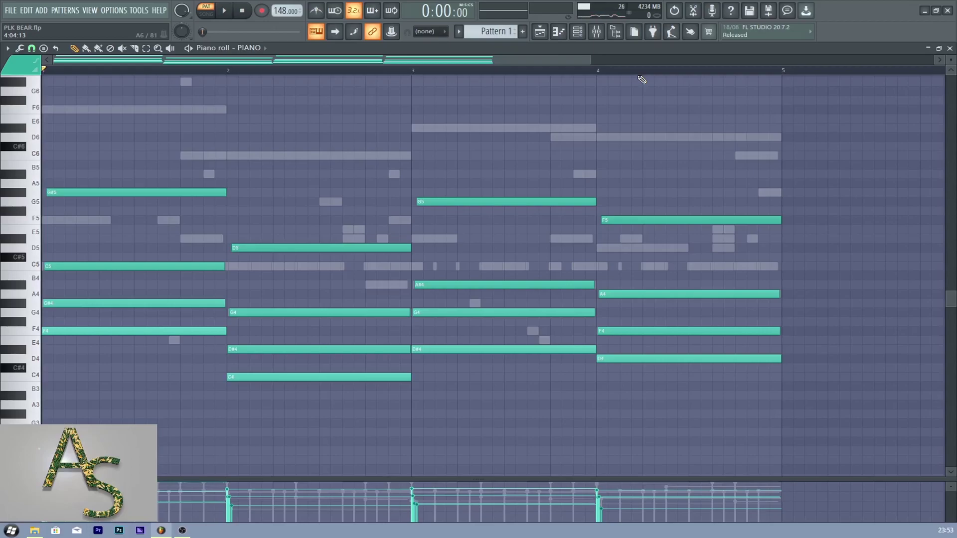
{"action": "key", "text": "space"}
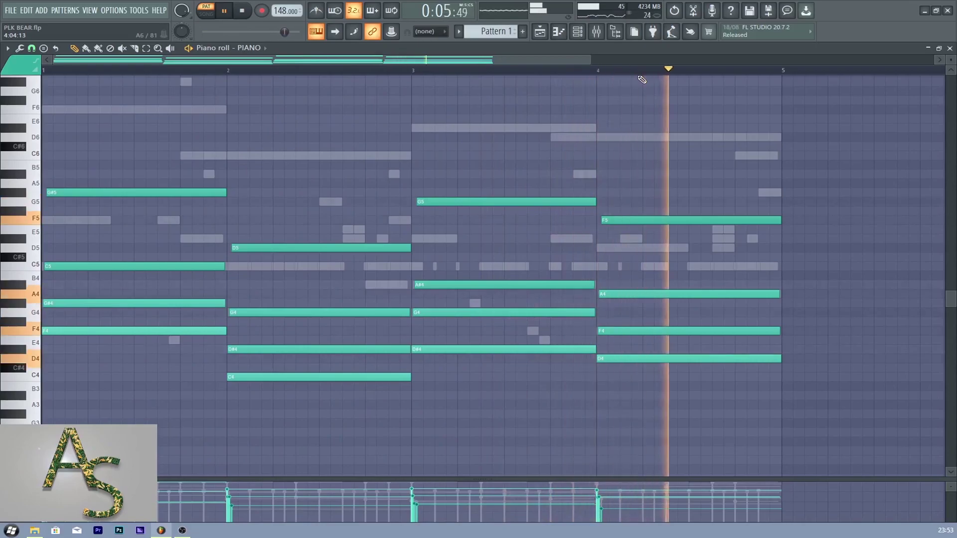
{"action": "left_click", "coordinate": [949, 48]}
{"action": "key", "text": "space"}
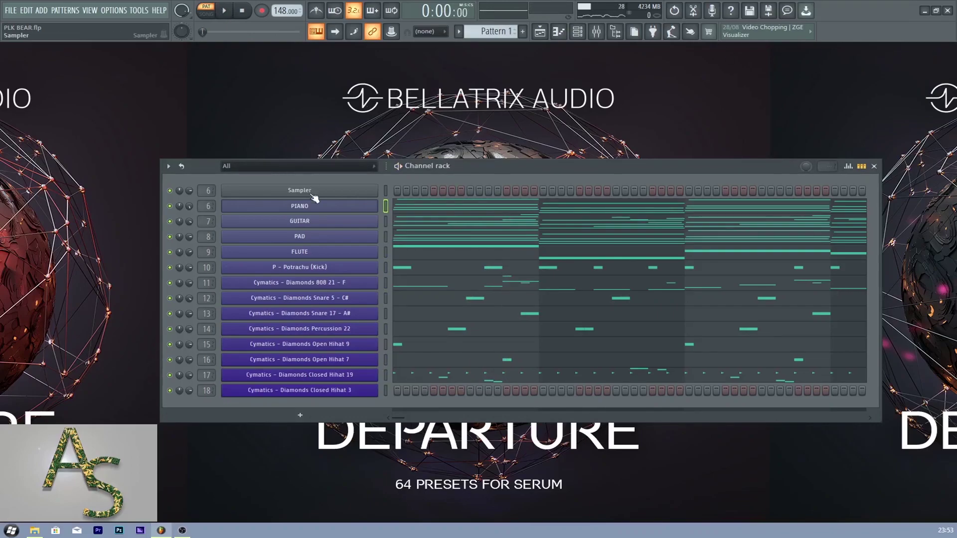
Step: Inspect the GUITAR channel's Kontakt instrument, Evolution Modern Nylon, and close its window
{"action": "left_click", "coordinate": [325, 226]}
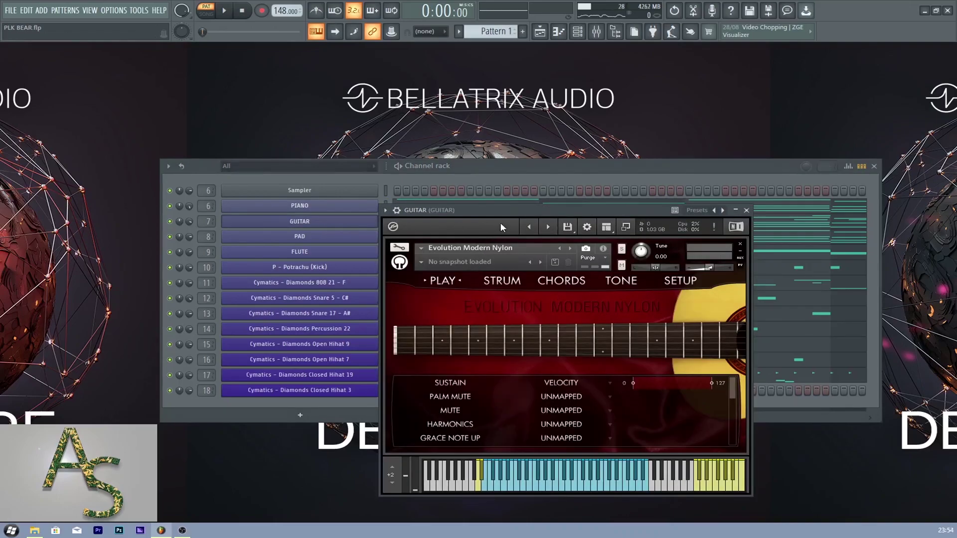
{"action": "left_click_drag", "start_coordinate": [510, 208], "coordinate": [487, 197]}
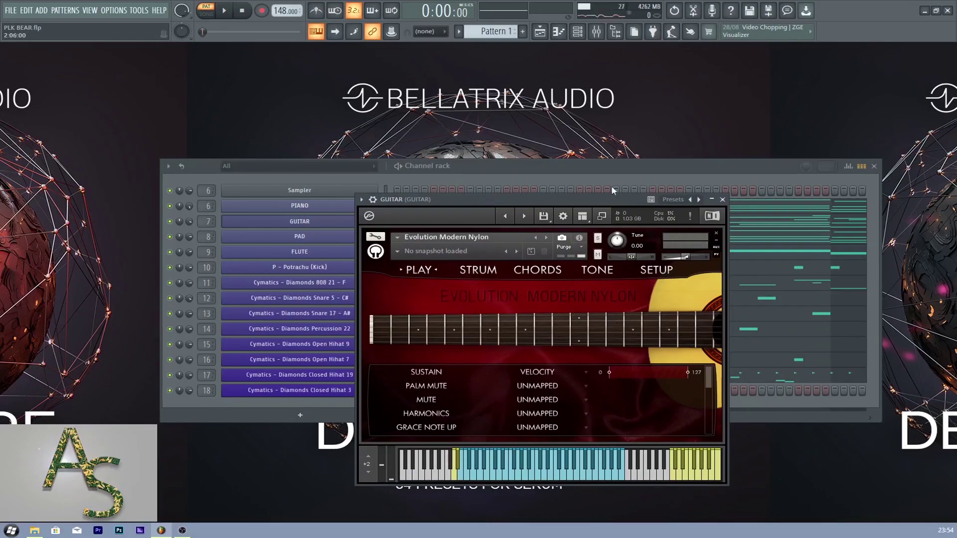
{"action": "left_click", "coordinate": [724, 200]}
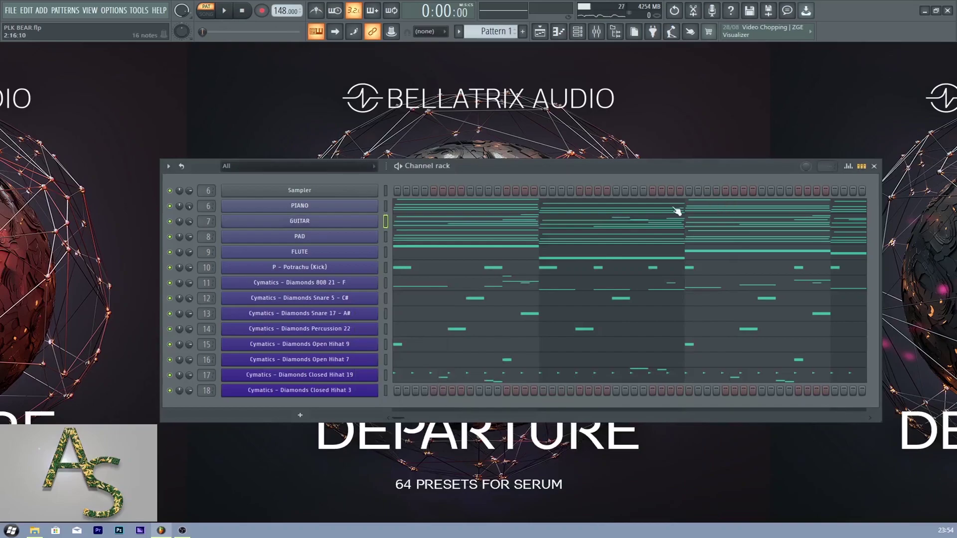
Step: Select the GUITAR piano roll's short melody notes C6, G5, D#5, F5, A#5, D#5, D#5 and G#5, and briefly play the pattern
{"action": "left_click", "coordinate": [476, 229]}
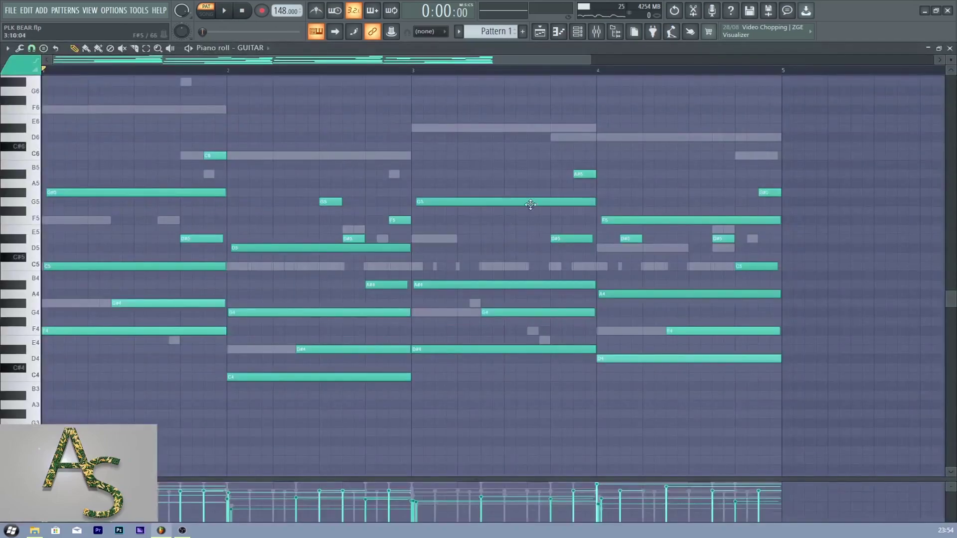
{"action": "left_click", "coordinate": [122, 48]}
{"action": "left_click", "coordinate": [216, 156], "text": "ctrl"}
{"action": "left_click", "coordinate": [330, 202], "text": "ctrl"}
{"action": "left_click", "coordinate": [352, 239], "text": "ctrl"}
{"action": "left_click", "coordinate": [399, 221], "text": "ctrl"}
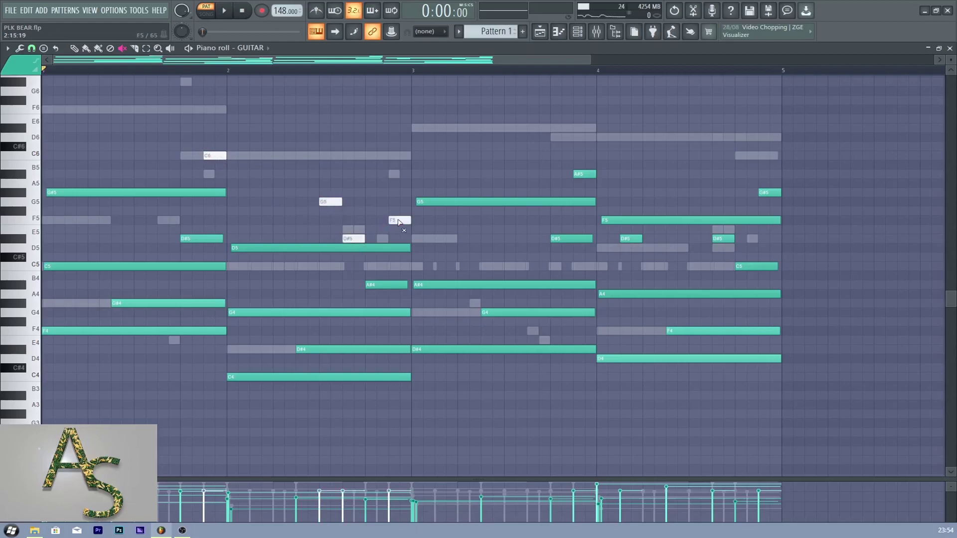
{"action": "left_click", "coordinate": [585, 175], "text": "ctrl"}
{"action": "left_click", "coordinate": [630, 238], "text": "ctrl"}
{"action": "left_click", "coordinate": [720, 239], "text": "ctrl"}
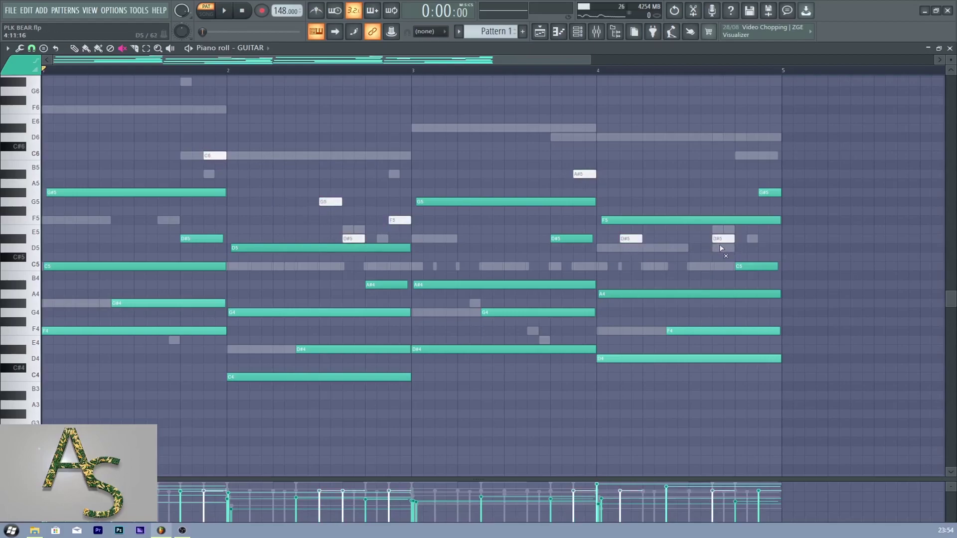
{"action": "left_click", "coordinate": [771, 193], "text": "ctrl"}
{"action": "key", "text": "space"}
{"action": "key", "text": "space"}
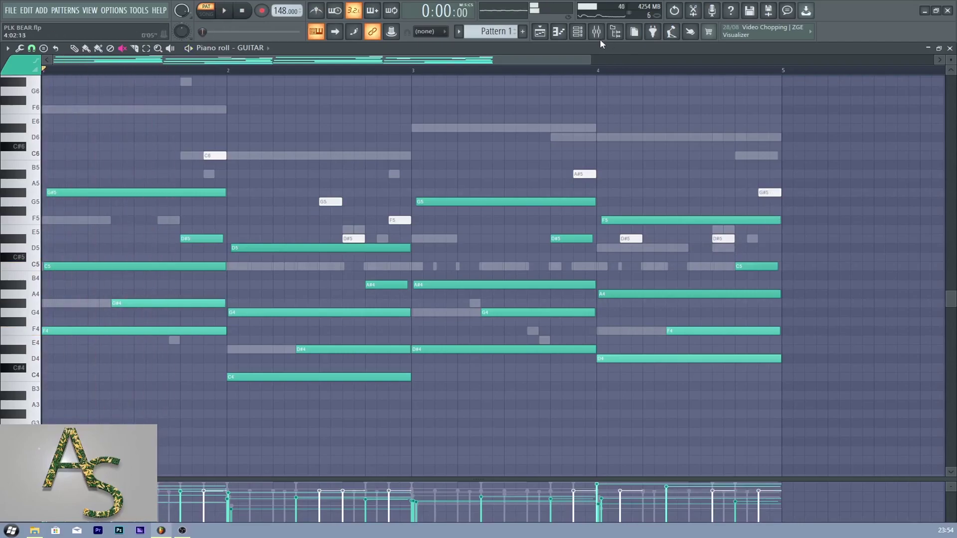
Step: Review the GUITAR track's mixer effects during playback, and listen to its piano roll with the short melody notes muted
{"action": "left_click", "coordinate": [597, 32]}
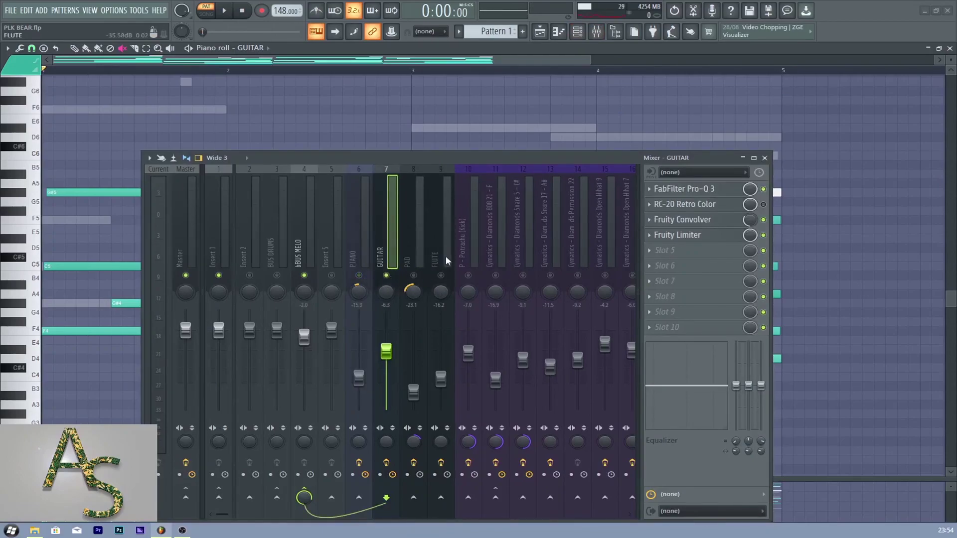
{"action": "key", "text": "space"}
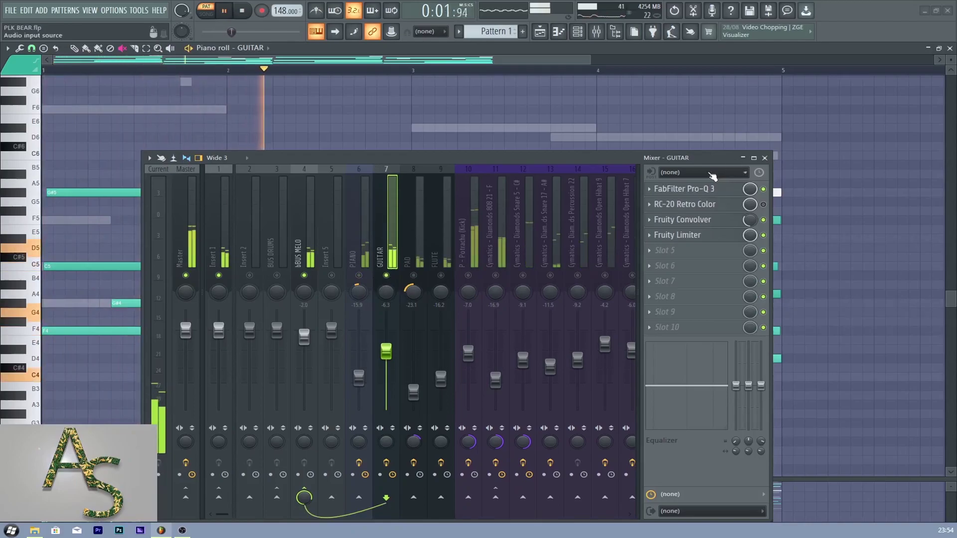
{"action": "key", "text": "space"}
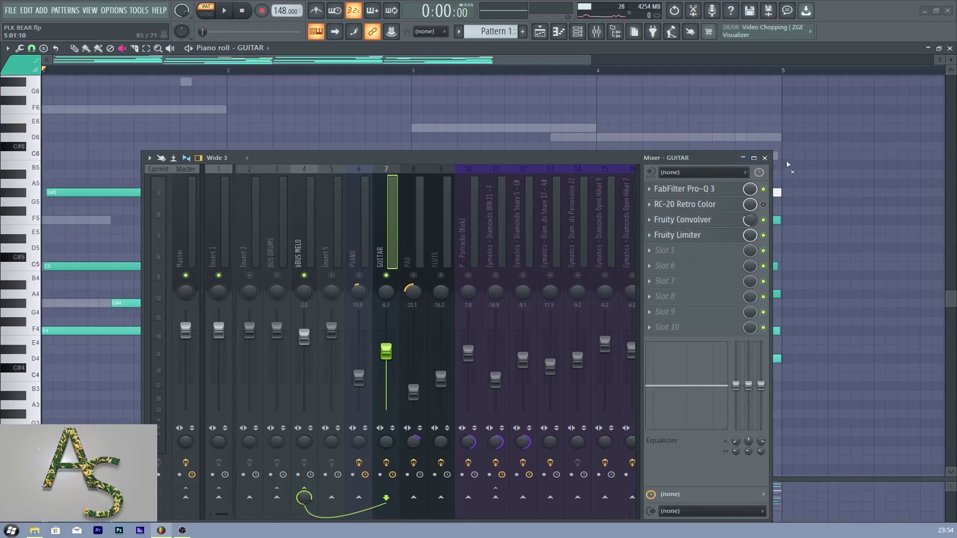
{"action": "left_click", "coordinate": [766, 158]}
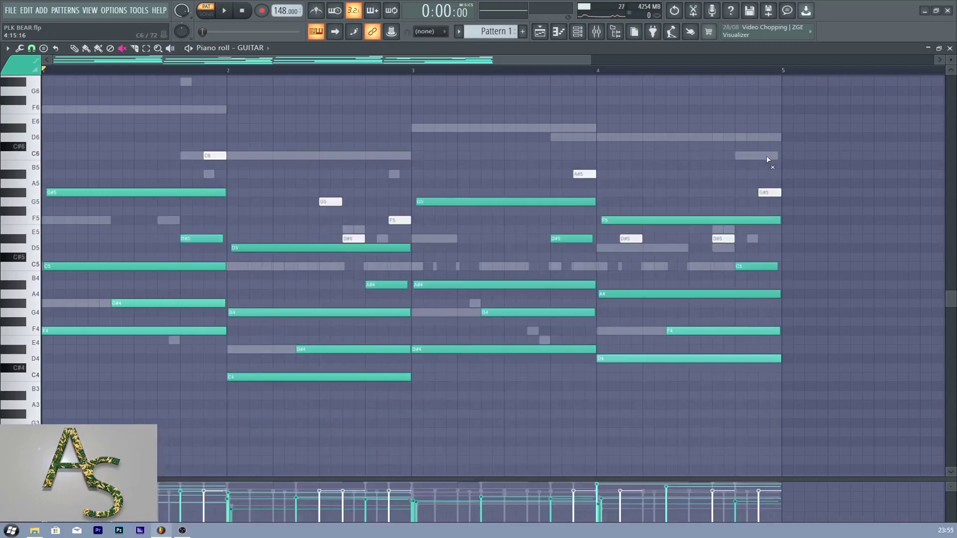
{"action": "key", "text": "space"}
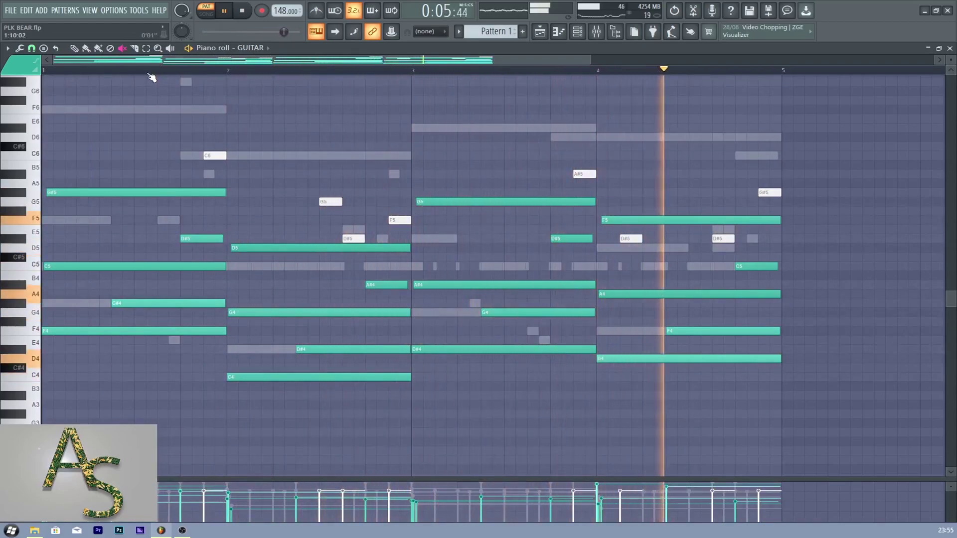
{"action": "key", "text": "space"}
Step: Unmute the GUITAR piano roll's short melody notes C6, G5, D#5, F5, A#5, D#5, D#5 and G#5
{"action": "left_click", "coordinate": [122, 48]}
{"action": "left_click", "coordinate": [212, 157]}
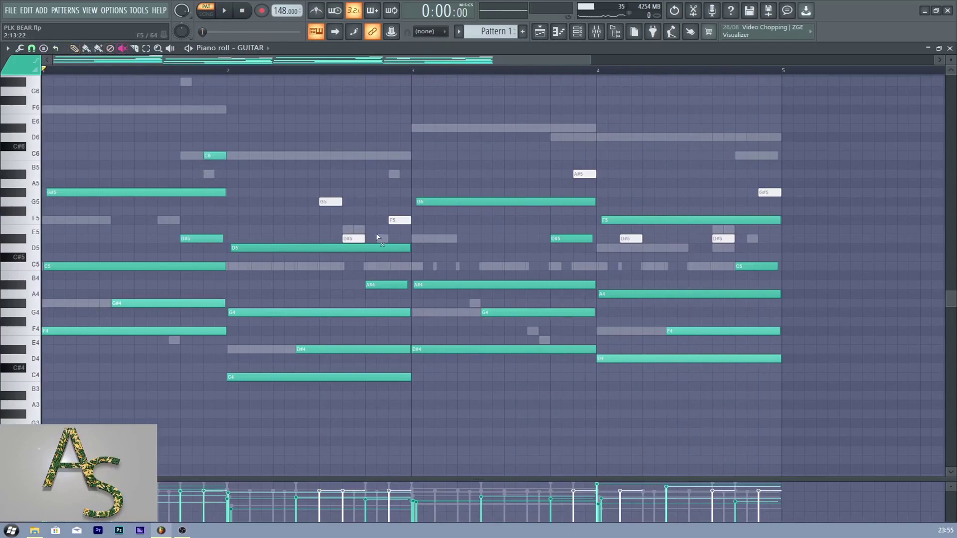
{"action": "left_click", "coordinate": [331, 201]}
{"action": "left_click", "coordinate": [354, 238]}
{"action": "left_click", "coordinate": [401, 221]}
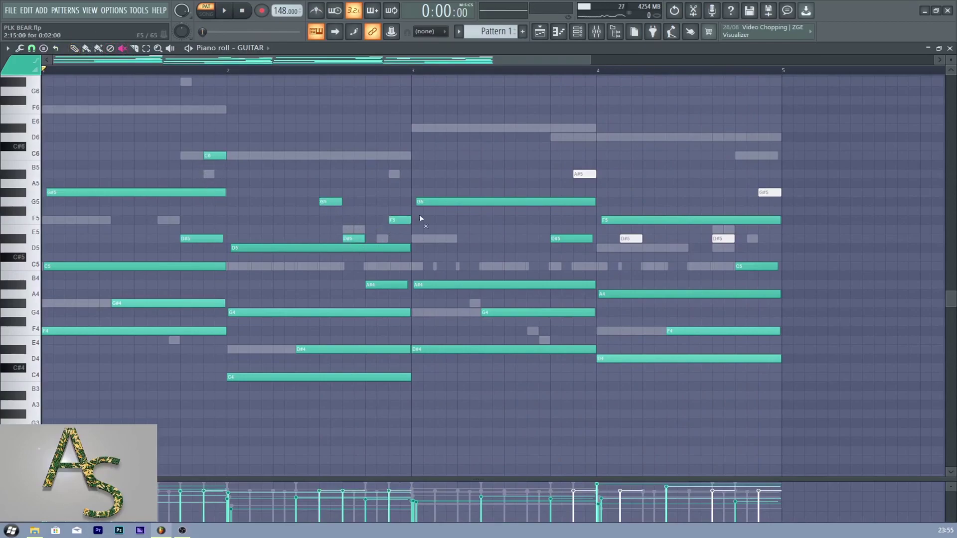
{"action": "left_click", "coordinate": [582, 175]}
{"action": "left_click", "coordinate": [630, 239]}
{"action": "left_click", "coordinate": [723, 239]}
{"action": "left_click", "coordinate": [772, 193]}
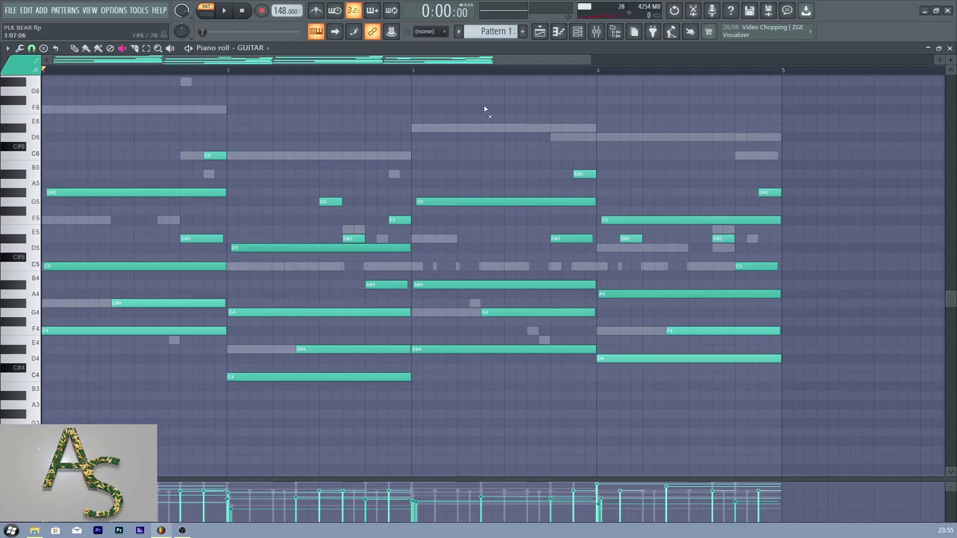
Step: Listen to the full GUITAR part with its melody notes in the piano roll, and return to the channel rack
{"action": "key", "text": "space"}
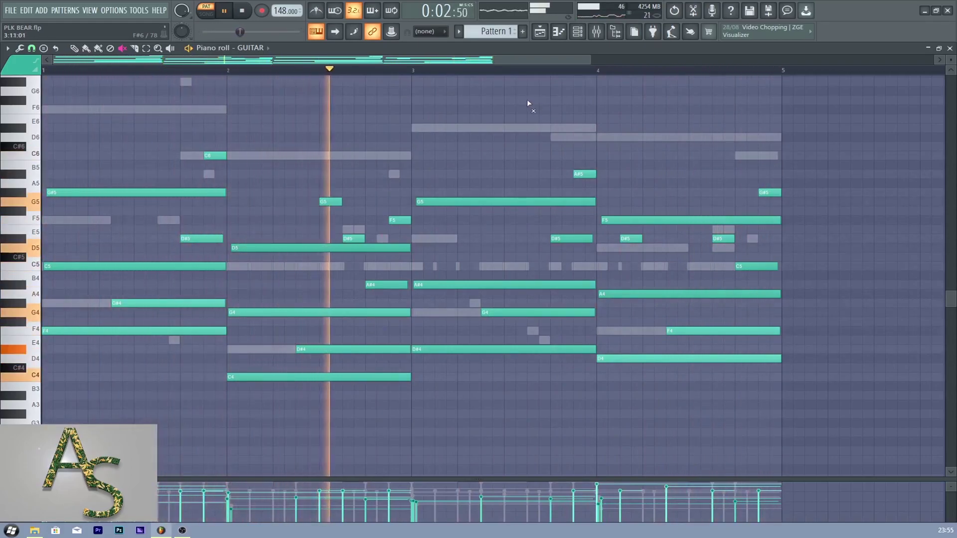
{"action": "key", "text": "space"}
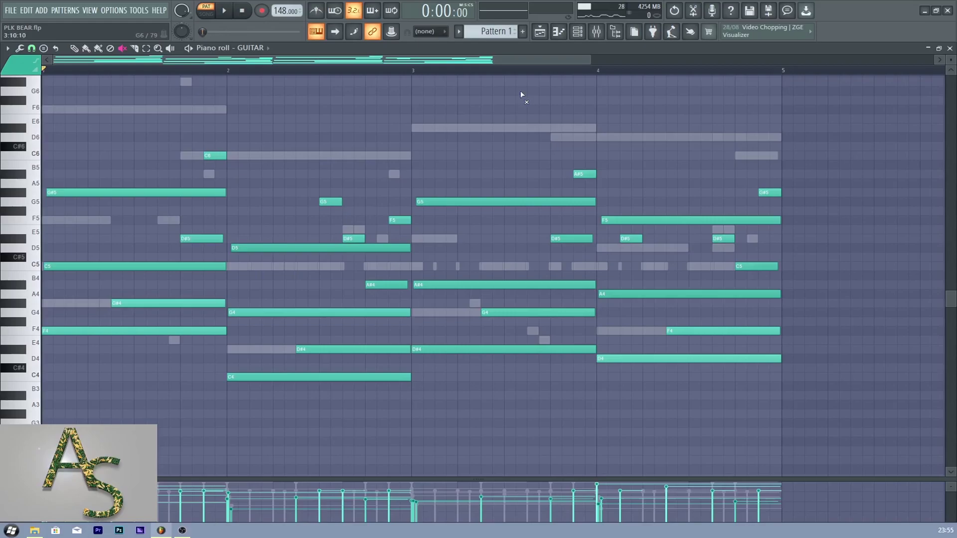
{"action": "key", "text": "space"}
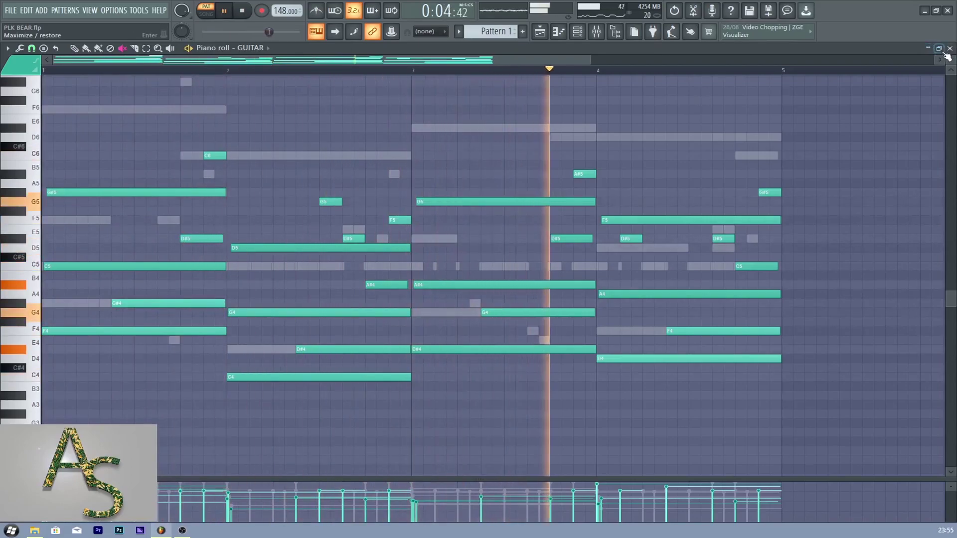
{"action": "key", "text": "F7"}
{"action": "key", "text": "space"}
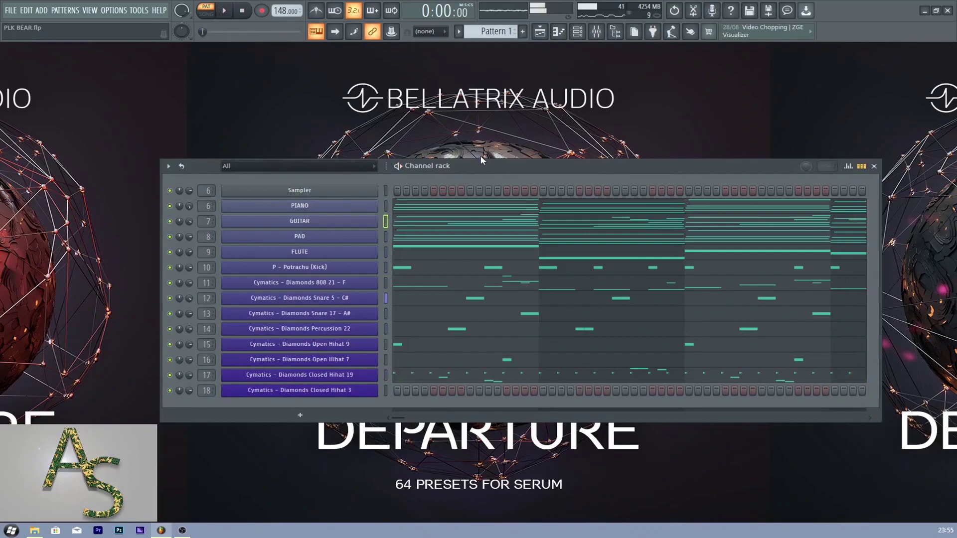
Step: Examine the PAD channel's sustained chord notes in the piano roll and compare them with the other channels in the channel rack
{"action": "left_click", "coordinate": [431, 242]}
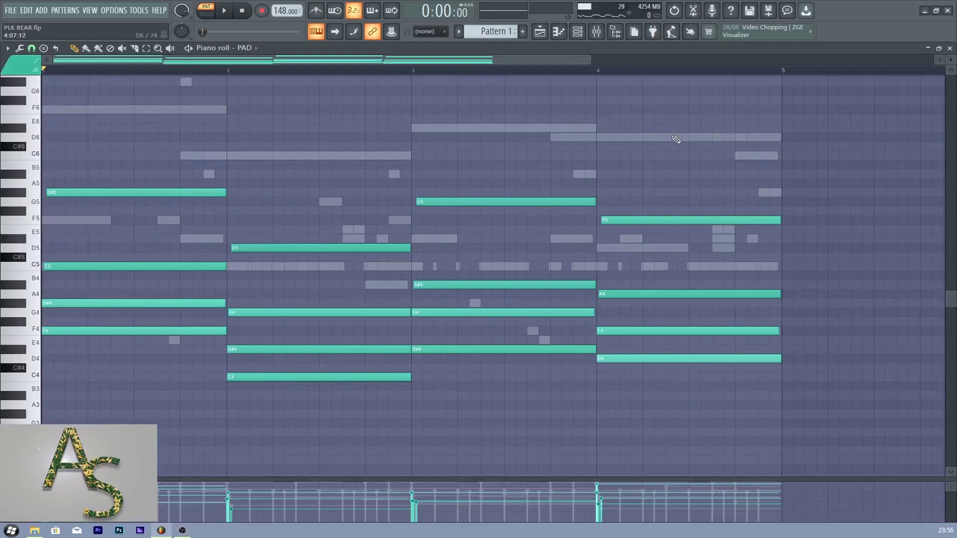
{"action": "left_click", "coordinate": [577, 32]}
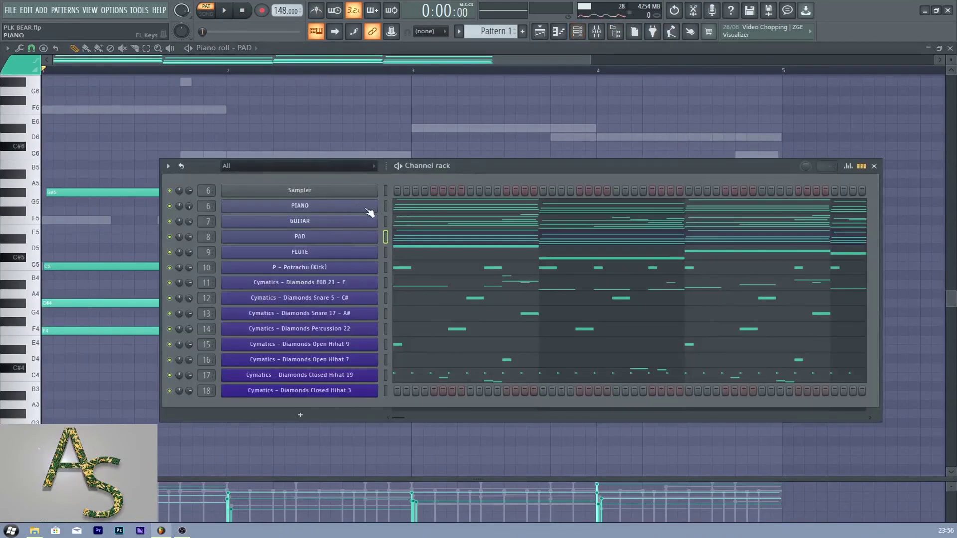
{"action": "left_click", "coordinate": [413, 243]}
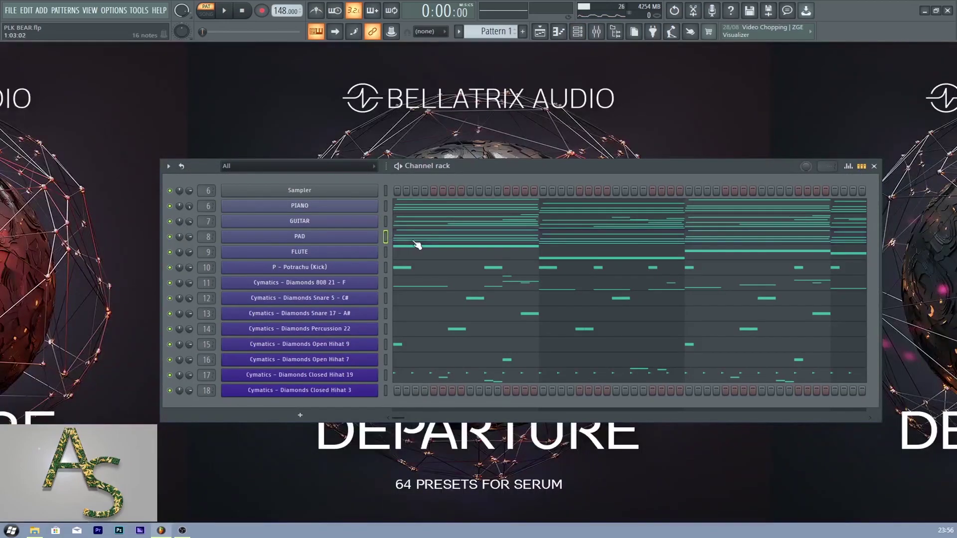
{"action": "left_click", "coordinate": [419, 241]}
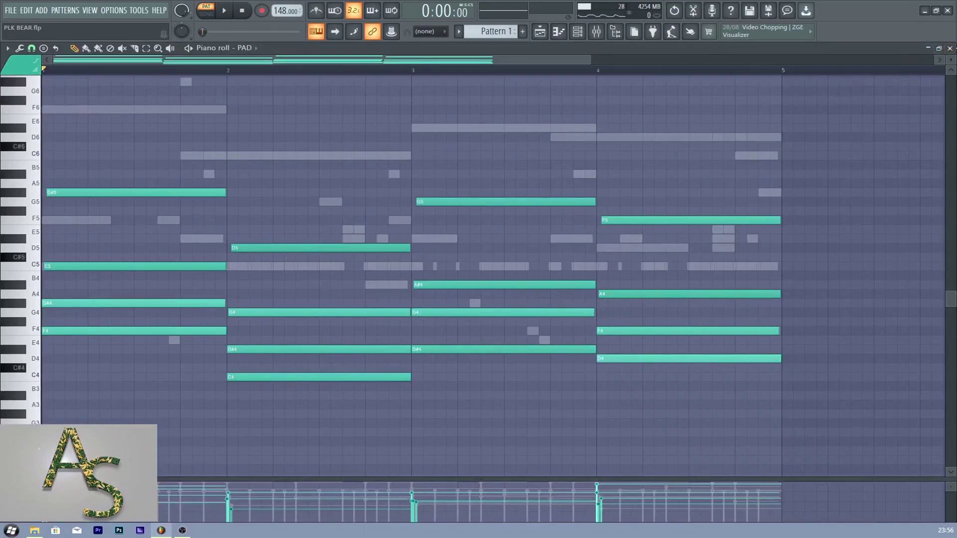
{"action": "left_click", "coordinate": [949, 49]}
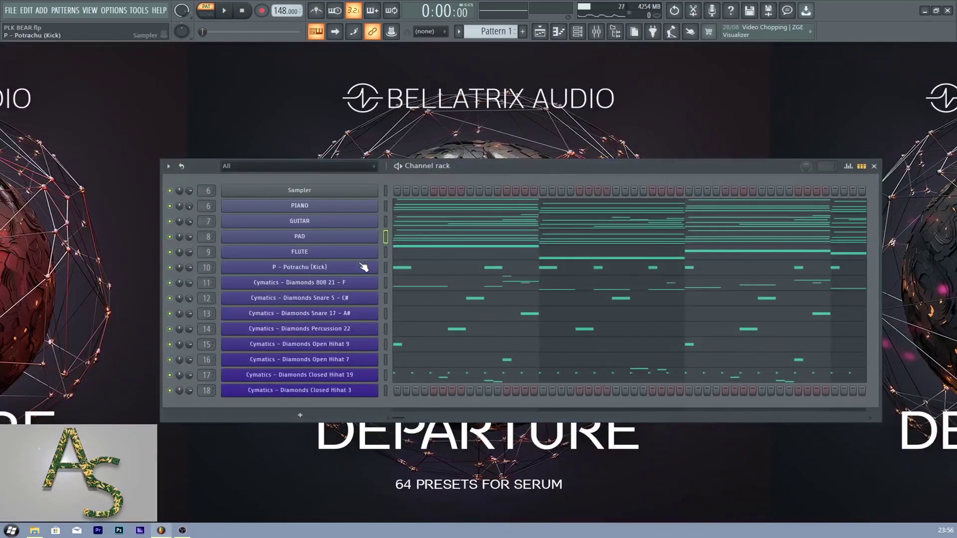
Step: Inspect the PAD channel's Omnisphere instrument with the pad - atmospheres patch, and close its window
{"action": "left_click", "coordinate": [363, 240]}
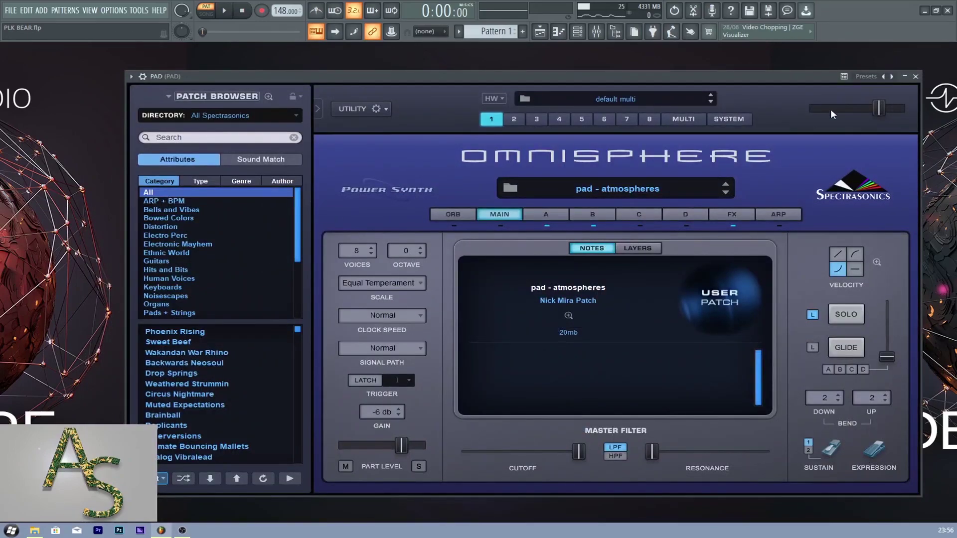
{"action": "left_click_drag", "start_coordinate": [769, 76], "coordinate": [737, 59]}
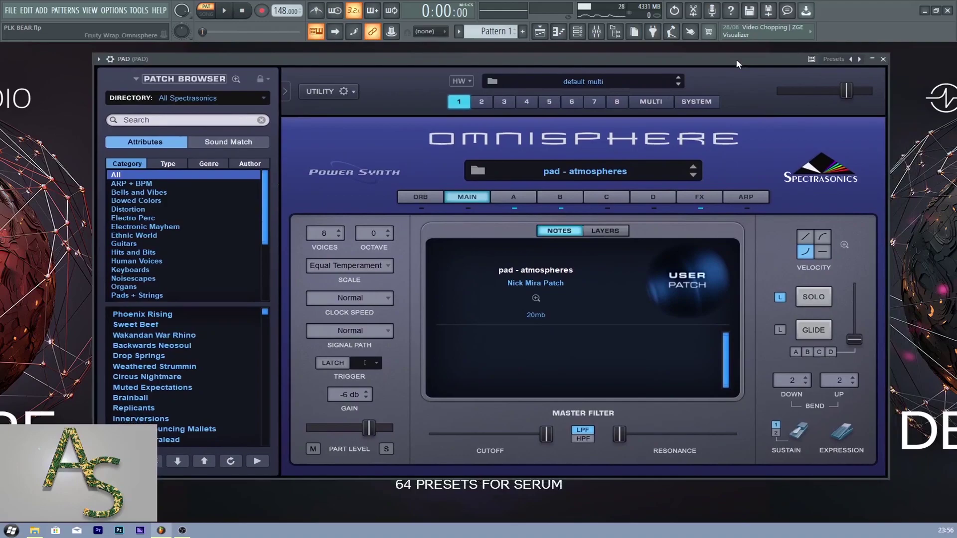
{"action": "left_click", "coordinate": [883, 59]}
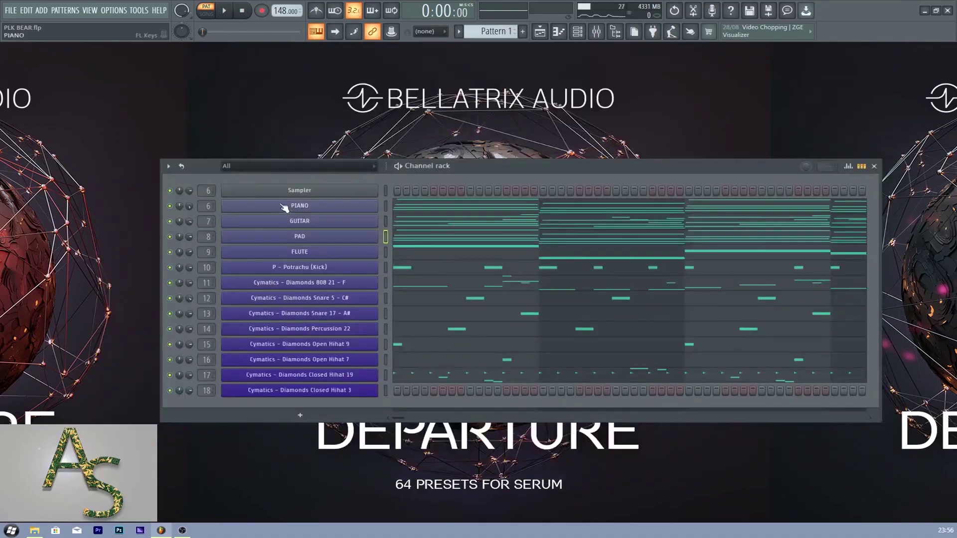
Step: Audition the PAD mixer track at a volume of -0.8 dB, and set its volume to -23.0 dB
{"action": "left_click", "coordinate": [597, 38]}
{"action": "key", "text": "space"}
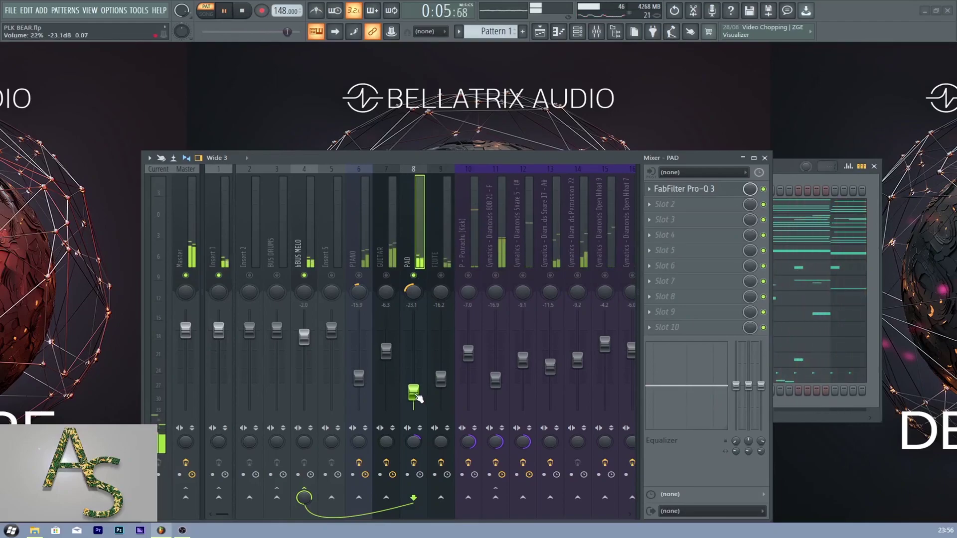
{"action": "key", "text": "space"}
{"action": "left_click_drag", "start_coordinate": [418, 398], "coordinate": [414, 333]}
{"action": "key", "text": "space"}
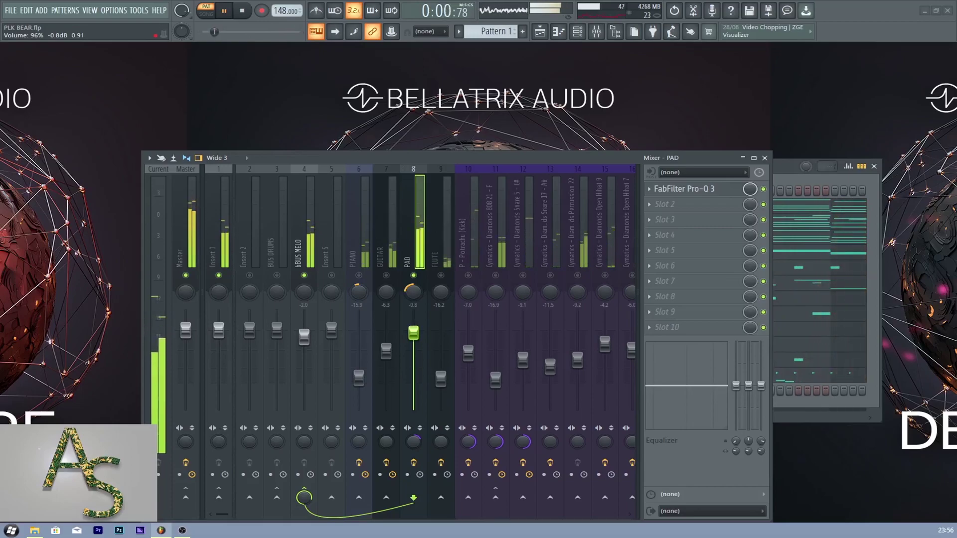
{"action": "left_click_drag", "start_coordinate": [413, 333], "coordinate": [413, 392]}
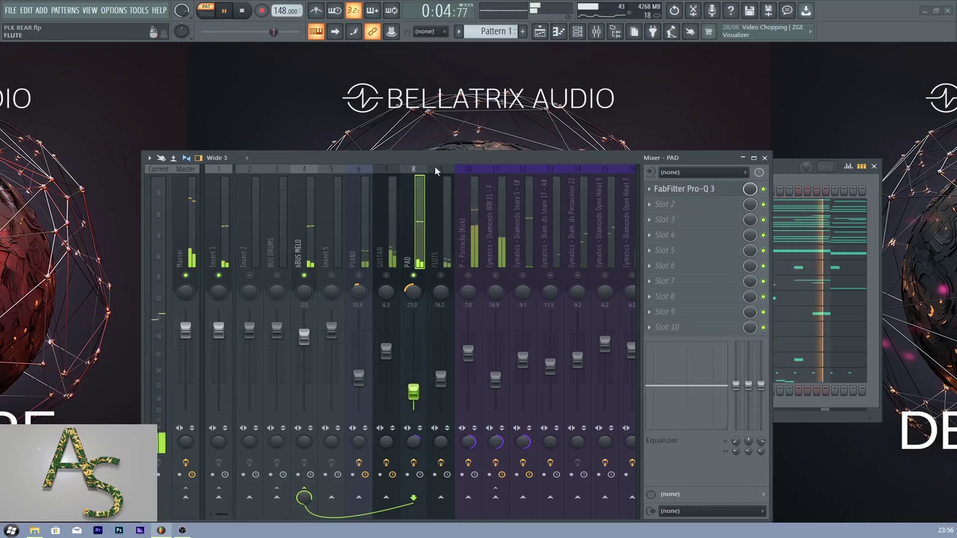
{"action": "key", "text": "space"}
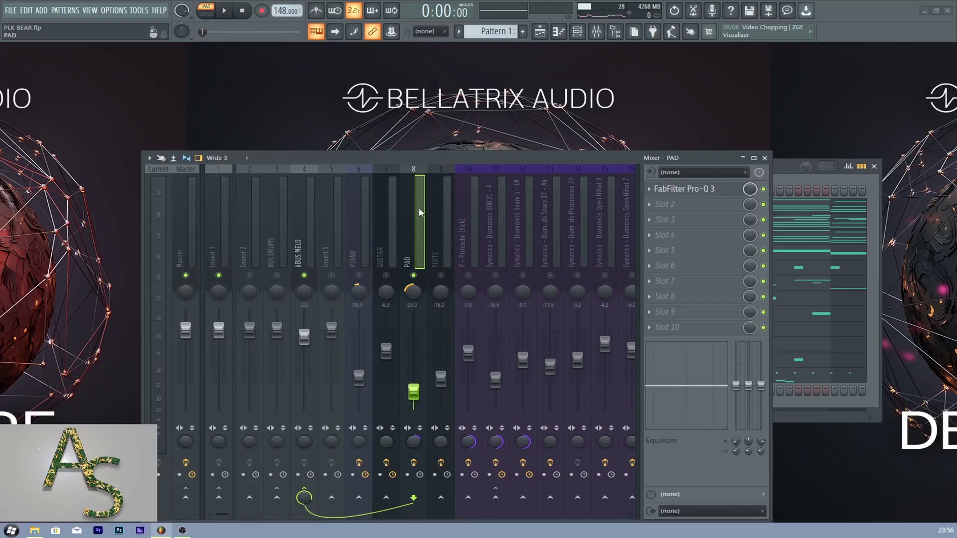
Step: Widen the mixer window on both sides to show more insert tracks, and move it higher on the workspace
{"action": "left_click_drag", "start_coordinate": [142, 241], "coordinate": [66, 242]}
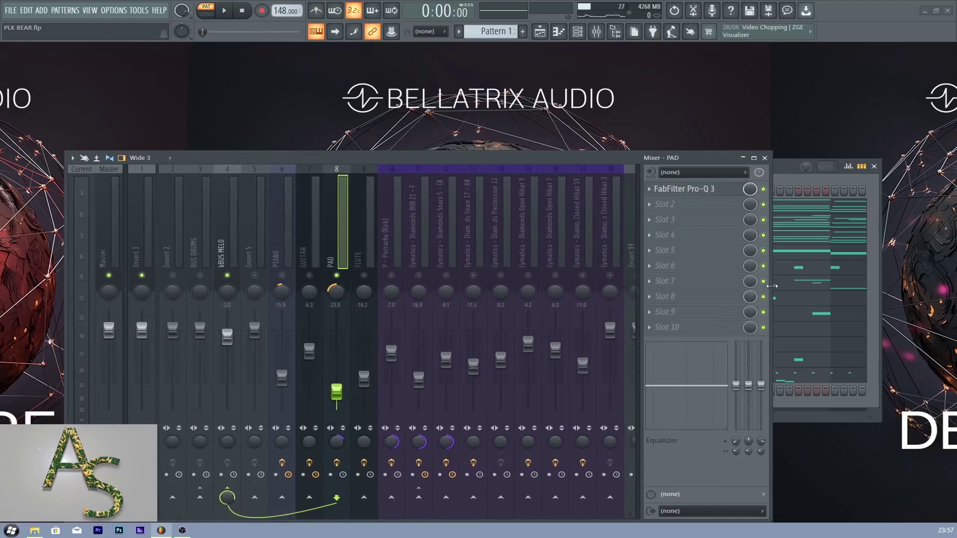
{"action": "left_click_drag", "start_coordinate": [771, 286], "coordinate": [886, 285]}
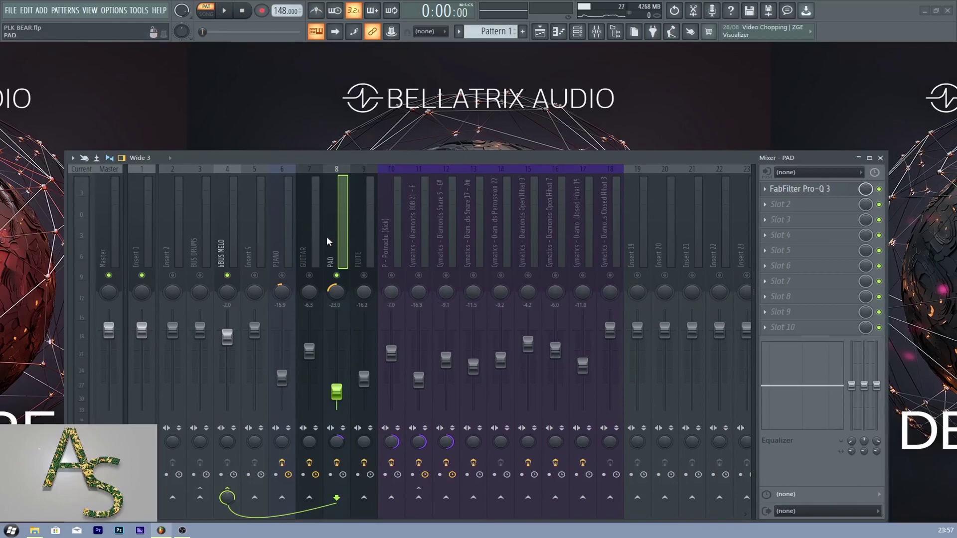
{"action": "left_click_drag", "start_coordinate": [398, 158], "coordinate": [454, 126]}
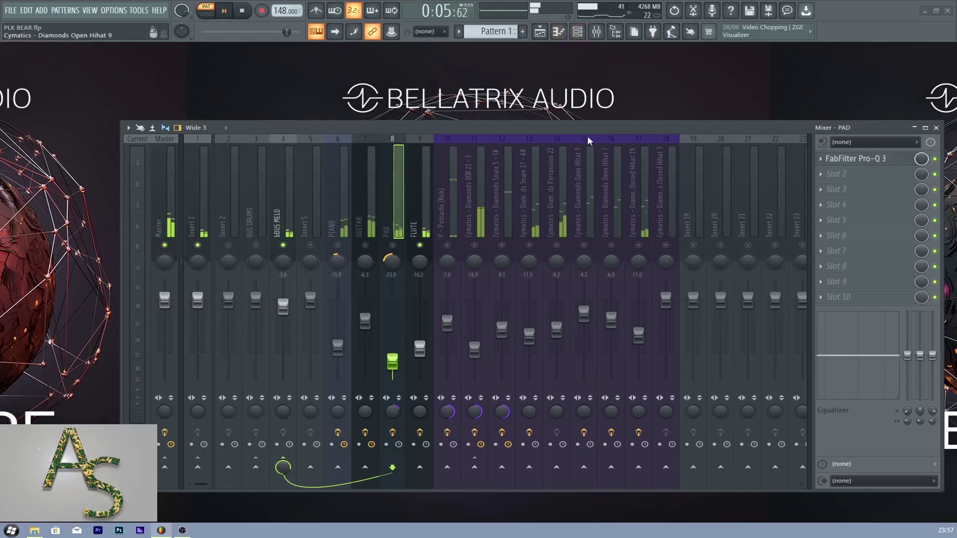
Step: Close the mixer, examine the FLUTE channel's long notes in the piano roll during playback, and return to the channel rack
{"action": "left_click", "coordinate": [936, 128]}
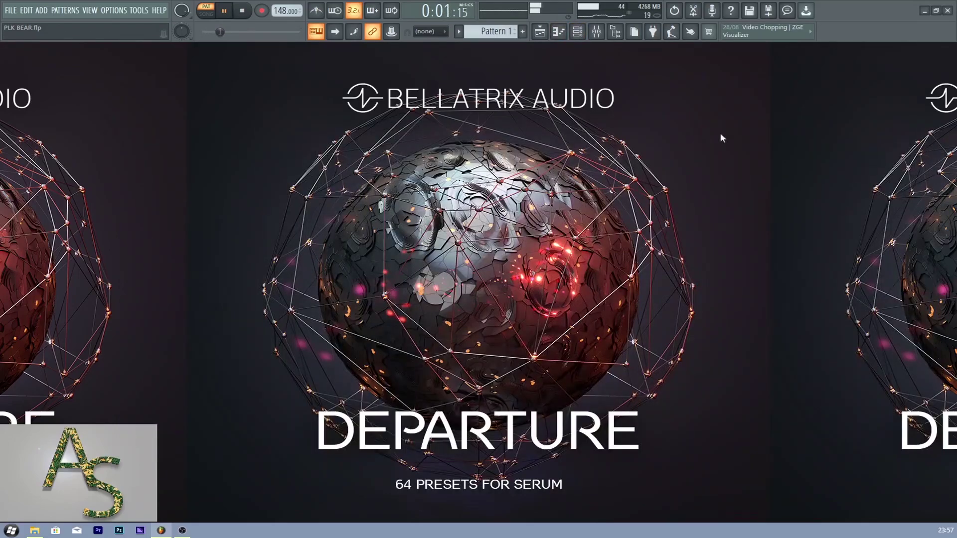
{"action": "left_click", "coordinate": [578, 32]}
{"action": "left_click", "coordinate": [437, 256]}
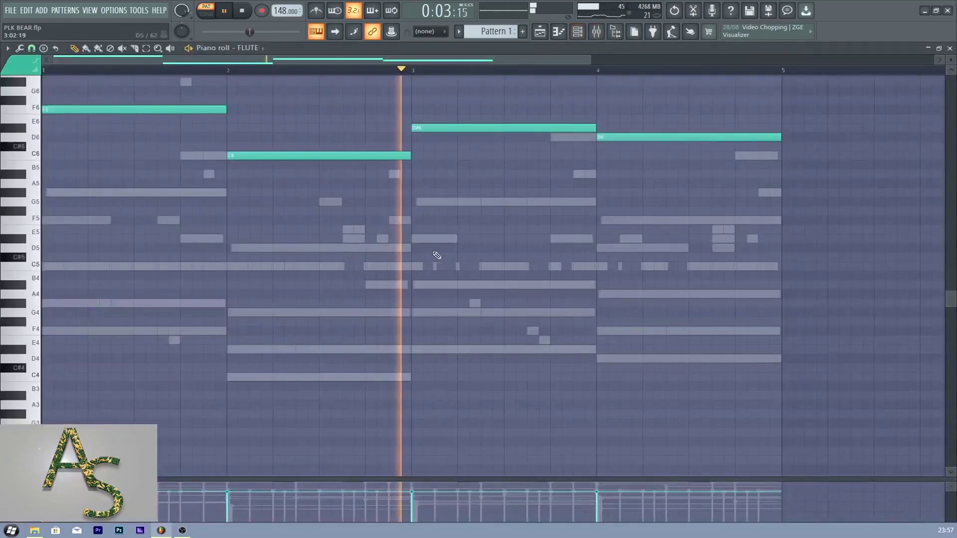
{"action": "scroll", "coordinate": [562, 342], "scroll_direction": "up", "scroll_amount": 6}
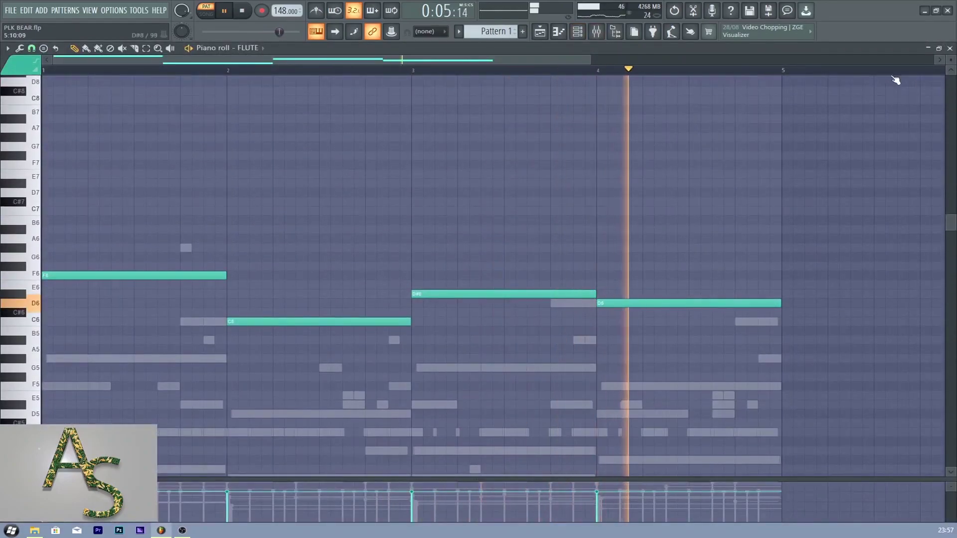
{"action": "left_click", "coordinate": [951, 48]}
{"action": "key", "text": "space"}
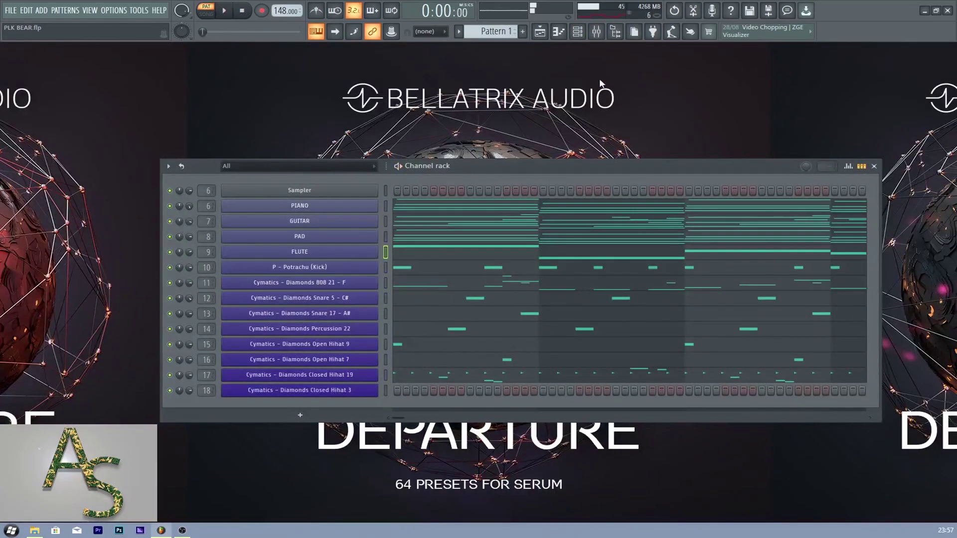
Step: Unmute the Snare 17, Percussion 22, Open Hihat 9, Open Hihat 7 and Closed Hihat 19 mixer tracks during playback
{"action": "left_click", "coordinate": [601, 33]}
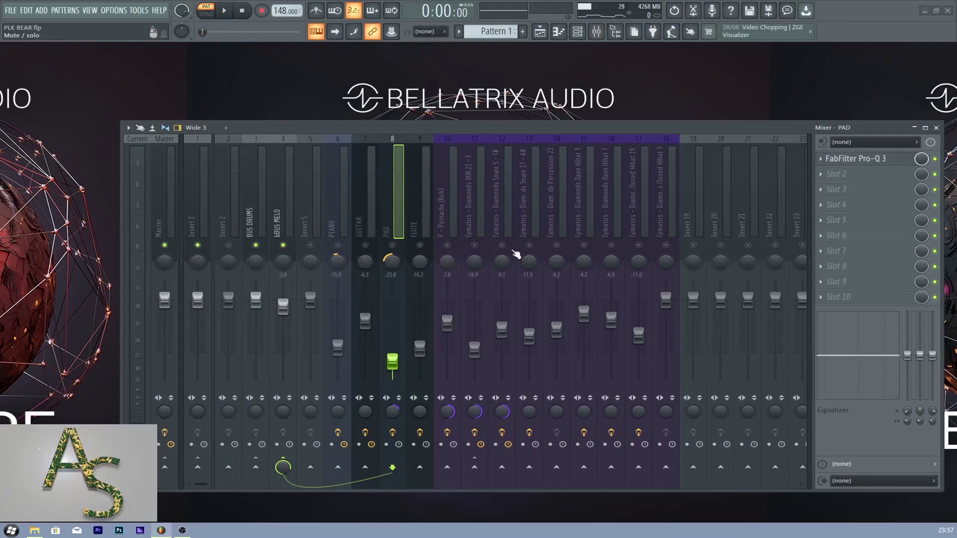
{"action": "key", "text": "space"}
{"action": "left_click", "coordinate": [584, 245]}
{"action": "left_click", "coordinate": [612, 245]}
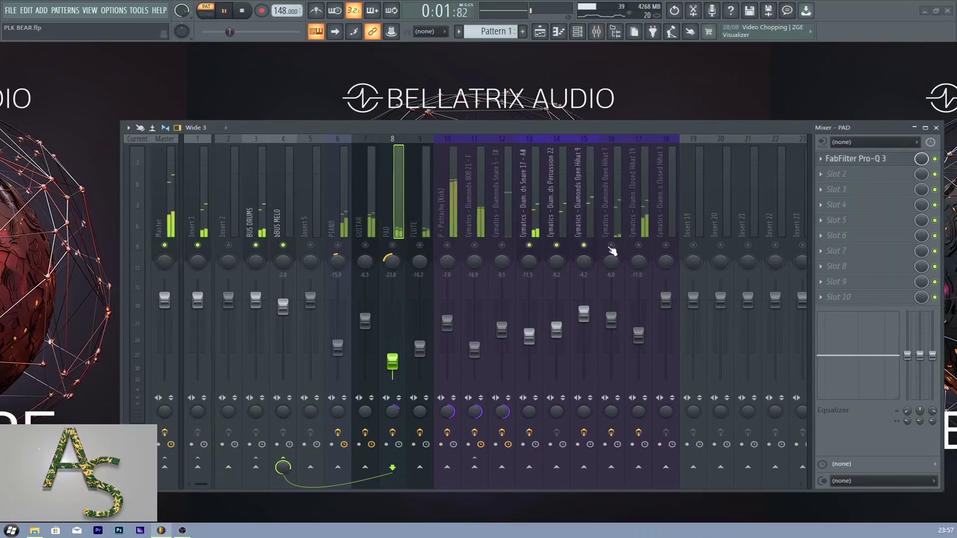
{"action": "left_click", "coordinate": [639, 245]}
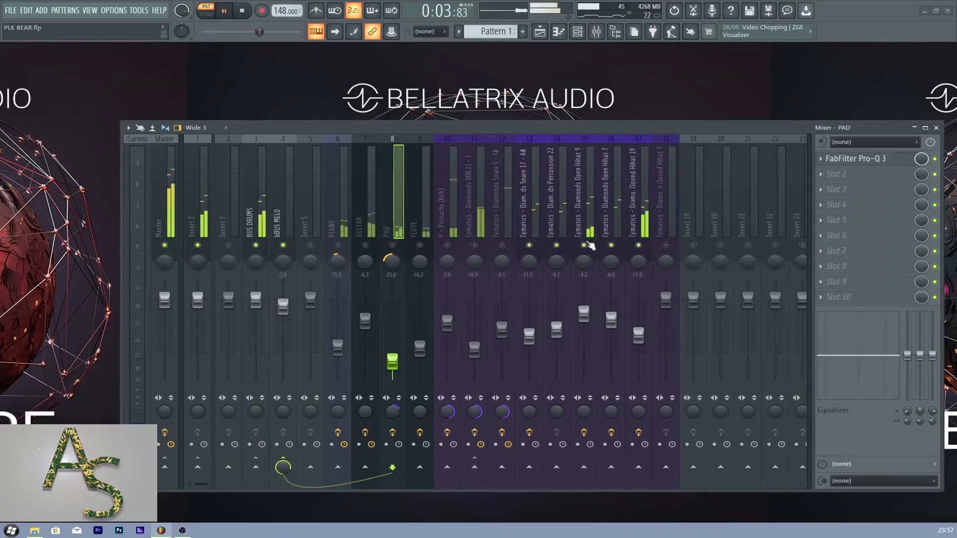
Step: Lower the Open Hihat 9 track's volume to -8.7 dB and the Open Hihat 7 track's volume to -13.5 dB
{"action": "left_click_drag", "start_coordinate": [613, 319], "coordinate": [611, 342]}
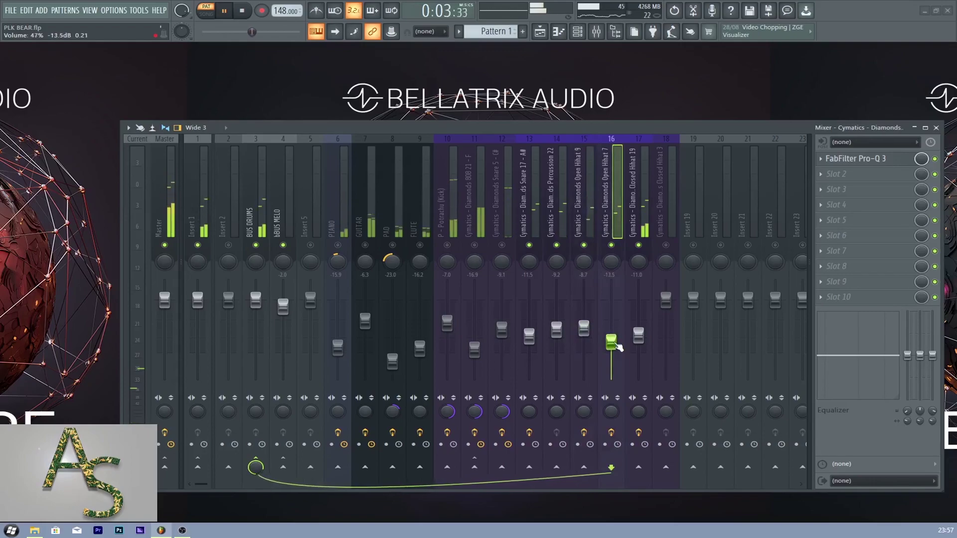
Step: Select the Master track, unmute the Snare 5 mixer track, and switch from the mixer to the channel rack
{"action": "key", "text": "space"}
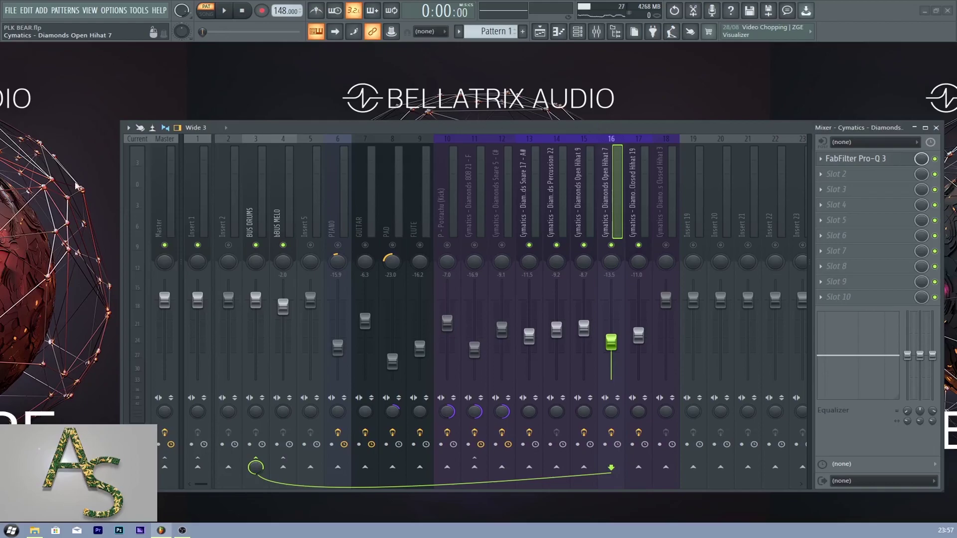
{"action": "left_click", "coordinate": [173, 205]}
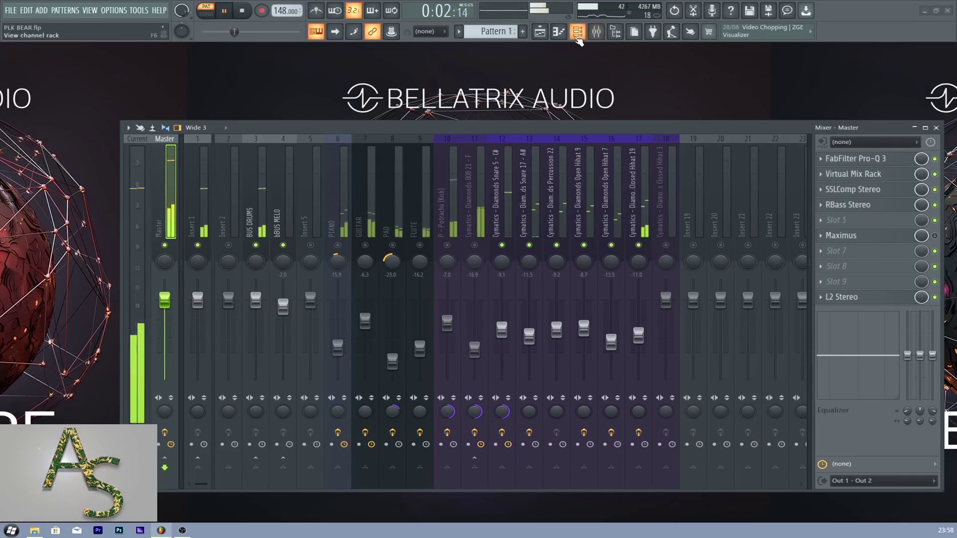
{"action": "left_click", "coordinate": [596, 32]}
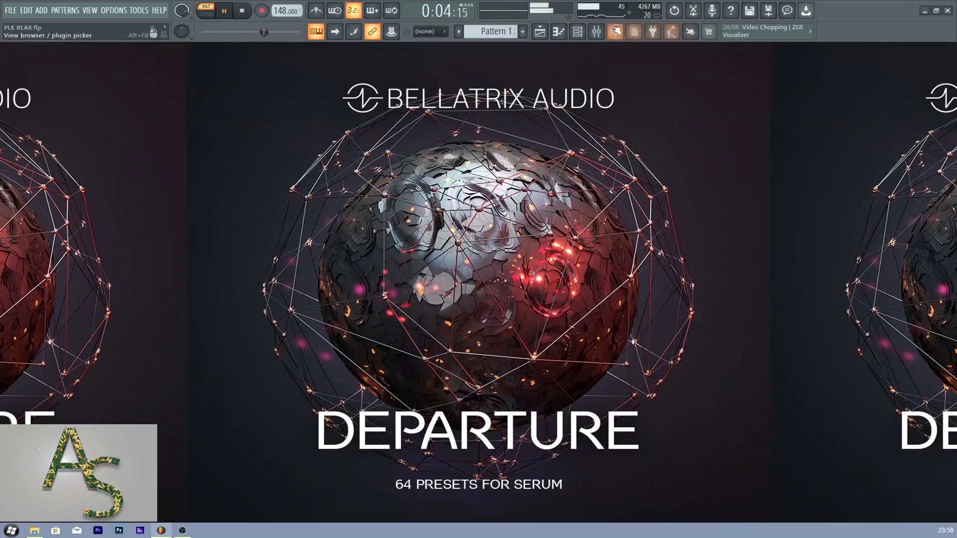
{"action": "left_click", "coordinate": [581, 35]}
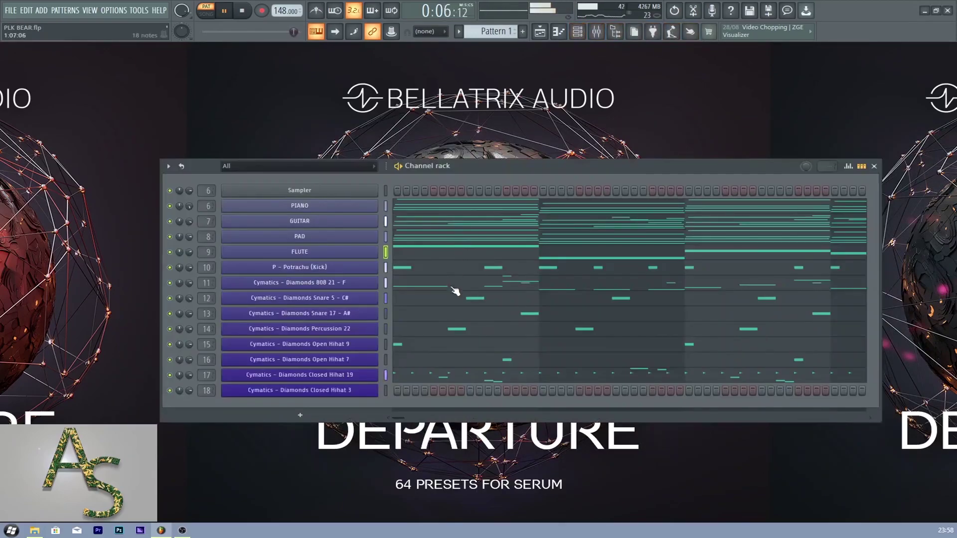
Step: Examine the Closed Hihat 19 channel's notes in the piano roll during playback, and return to the channel rack
{"action": "left_click", "coordinate": [453, 381]}
{"action": "key", "text": "space"}
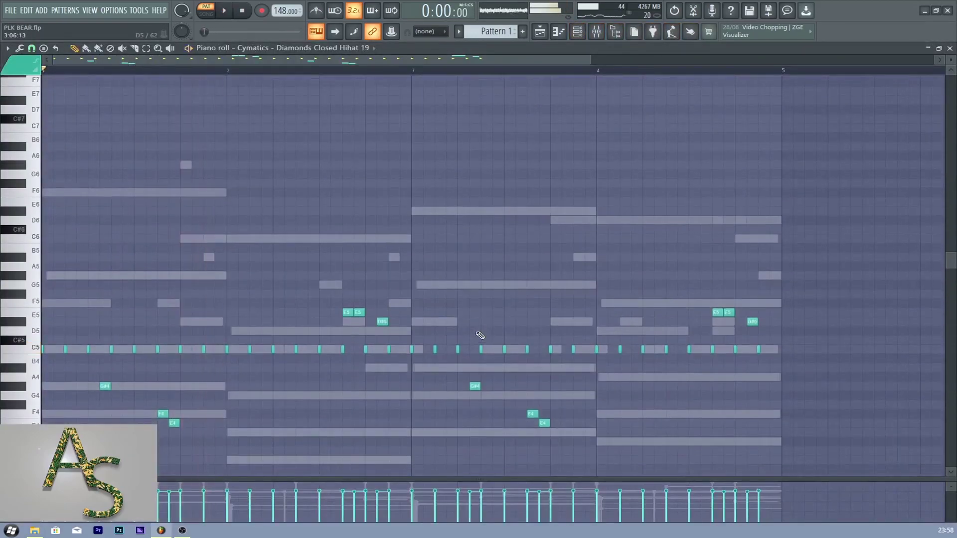
{"action": "scroll", "coordinate": [480, 335], "scroll_direction": "down", "scroll_amount": 4}
{"action": "key", "text": "space"}
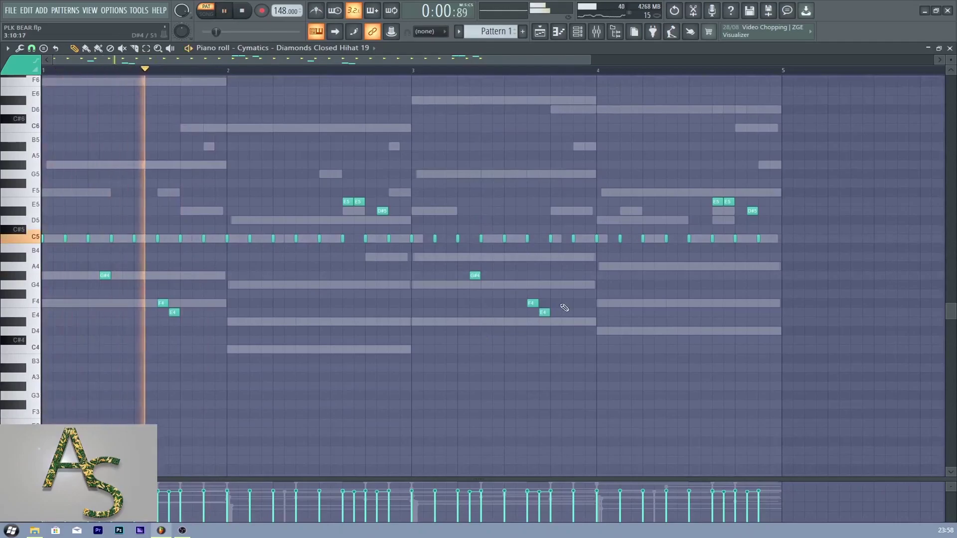
{"action": "left_click", "coordinate": [950, 48]}
{"action": "key", "text": "space"}
Step: View the Open Hihat 7 channel's notes in the piano roll, and solo that channel to hear it with Open Hihat 9
{"action": "left_click", "coordinate": [431, 360]}
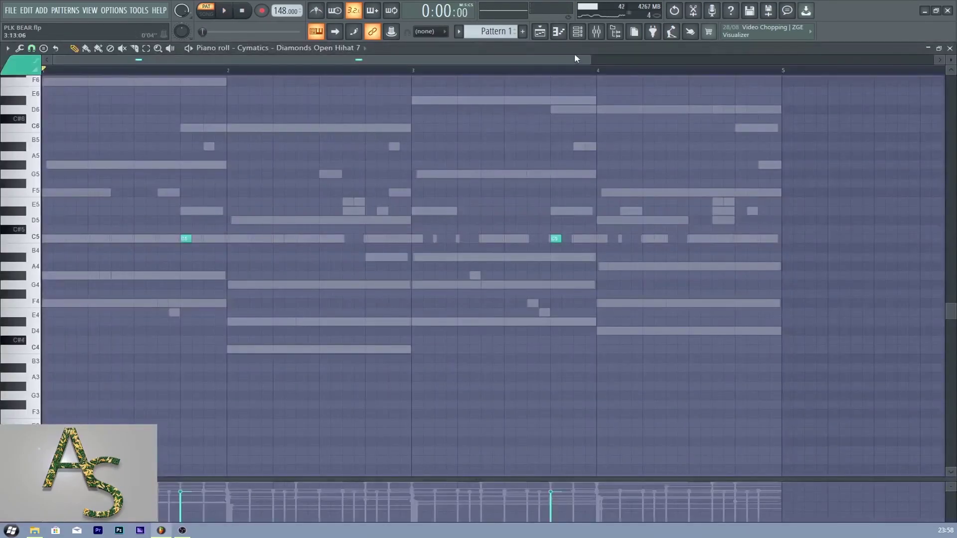
{"action": "left_click", "coordinate": [582, 33]}
{"action": "right_click", "coordinate": [173, 363]}
{"action": "key", "text": "Escape"}
{"action": "key", "text": "space"}
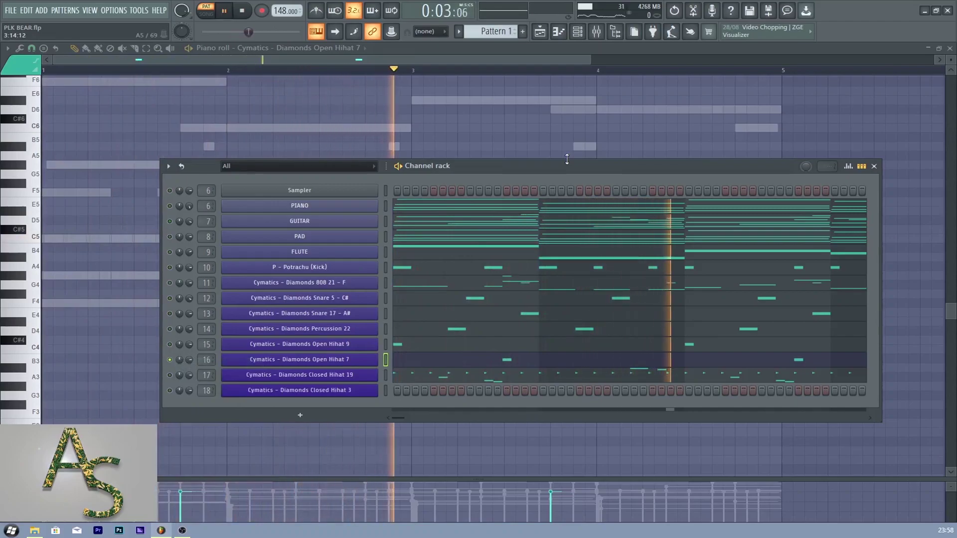
{"action": "key", "text": "space"}
{"action": "key", "text": "space"}
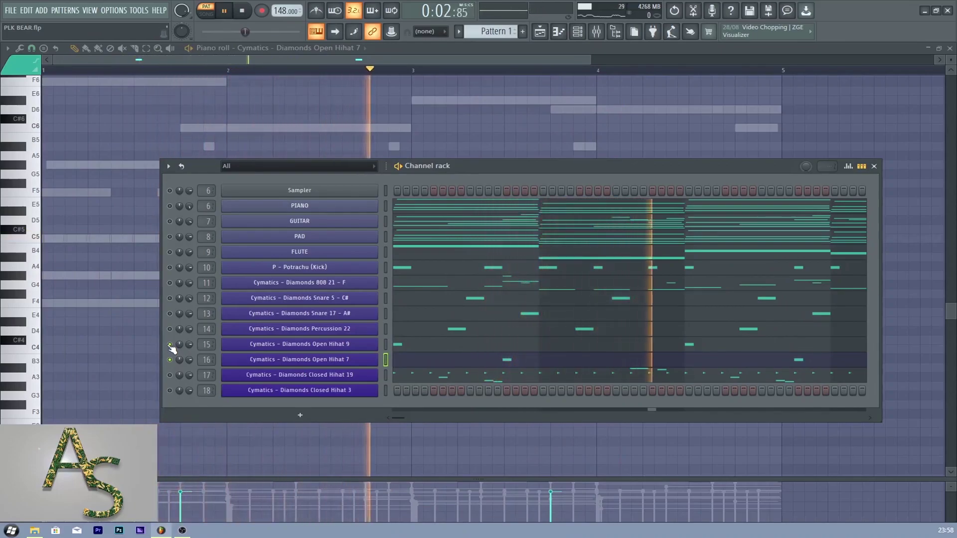
{"action": "key", "text": "space"}
Step: Solo the Percussion 22 channel, and add the Open Hihat 9 and Open Hihat 7 channels during playback
{"action": "right_click", "coordinate": [171, 330]}
{"action": "left_click", "coordinate": [179, 334]}
{"action": "key", "text": "space"}
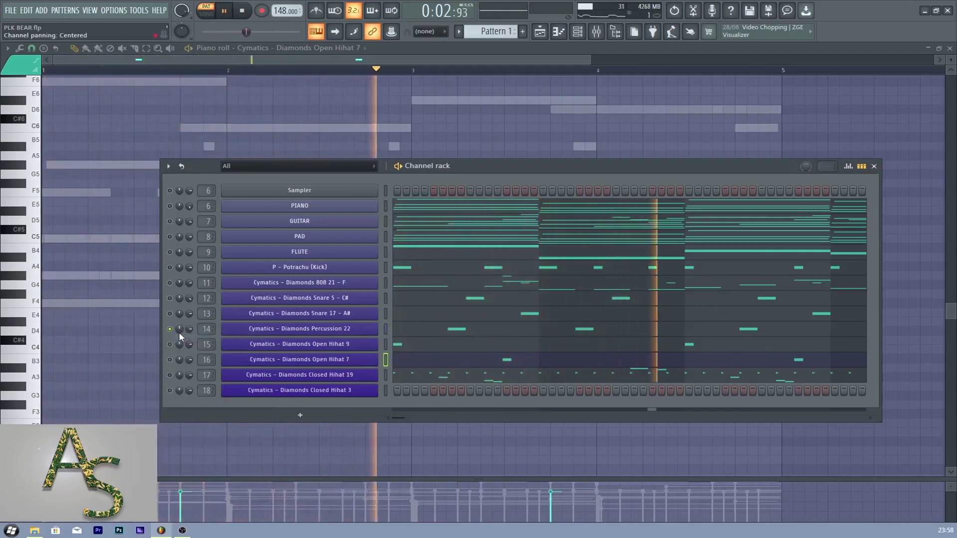
{"action": "left_click", "coordinate": [169, 344]}
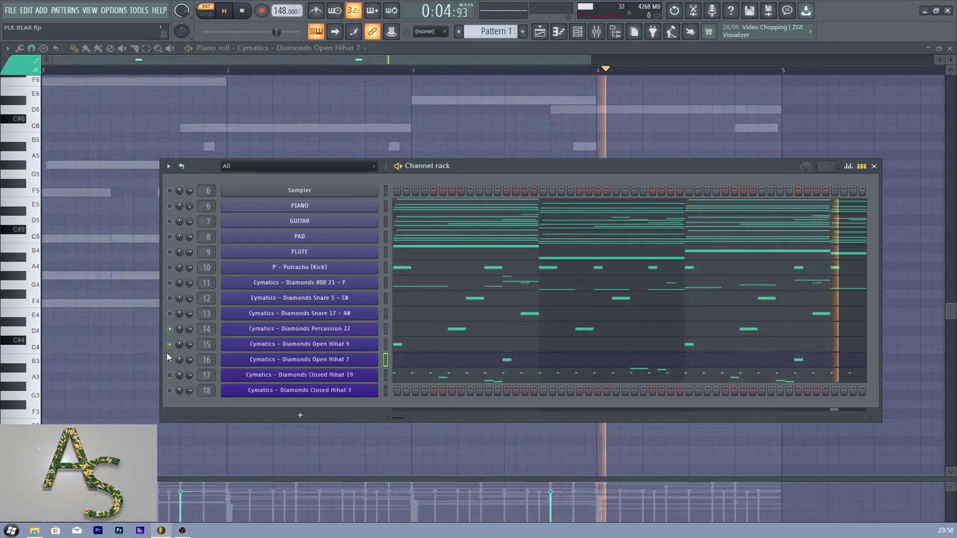
{"action": "left_click", "coordinate": [170, 360]}
{"action": "key", "text": "space"}
Step: Solo the Snare 17 channel and play it back on its own
{"action": "right_click", "coordinate": [170, 313]}
{"action": "left_click", "coordinate": [180, 319]}
{"action": "key", "text": "space"}
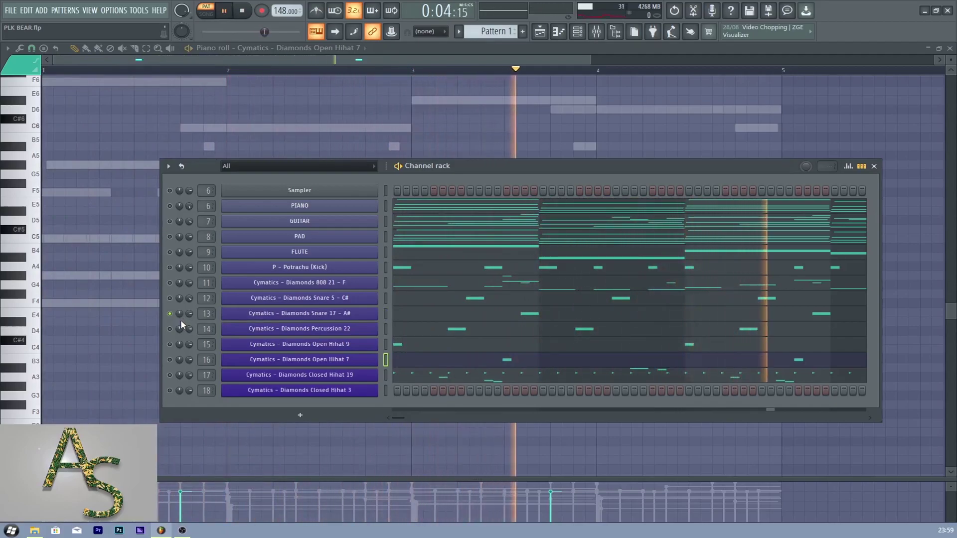
{"action": "key", "text": "space"}
{"action": "key", "text": "space"}
Step: Enable the Snare 5, Percussion 22, Open Hihat 9, Open Hihat 7 and Closed Hihat 19 channels alongside Snare 17 during playback
{"action": "left_click", "coordinate": [170, 298]}
{"action": "left_click", "coordinate": [170, 344]}
{"action": "left_click", "coordinate": [170, 329]}
{"action": "left_click", "coordinate": [170, 360]}
{"action": "left_click", "coordinate": [170, 375]}
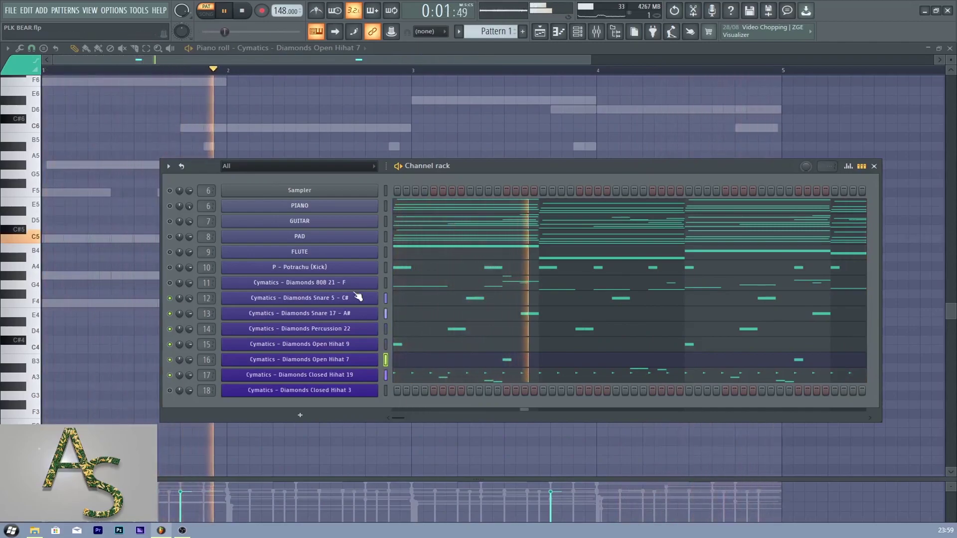
{"action": "key", "text": "space"}
Step: Solo the 808 21 channel, unmute its mixer track, and return to the channel rack with playback running
{"action": "right_click", "coordinate": [172, 283]}
{"action": "left_click", "coordinate": [205, 295]}
{"action": "key", "text": "space"}
{"action": "key", "text": "space"}
{"action": "left_click", "coordinate": [597, 33]}
{"action": "key", "text": "space"}
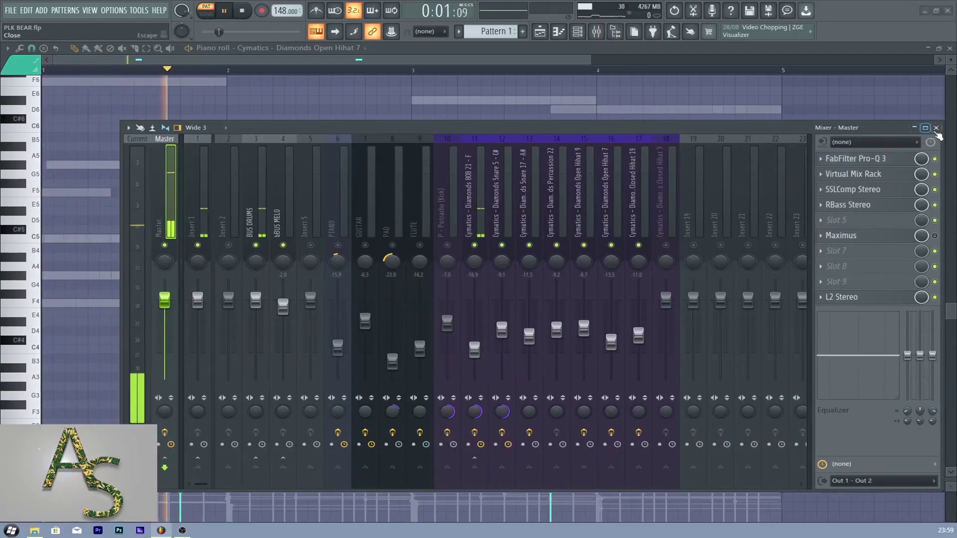
{"action": "key", "text": "F9"}
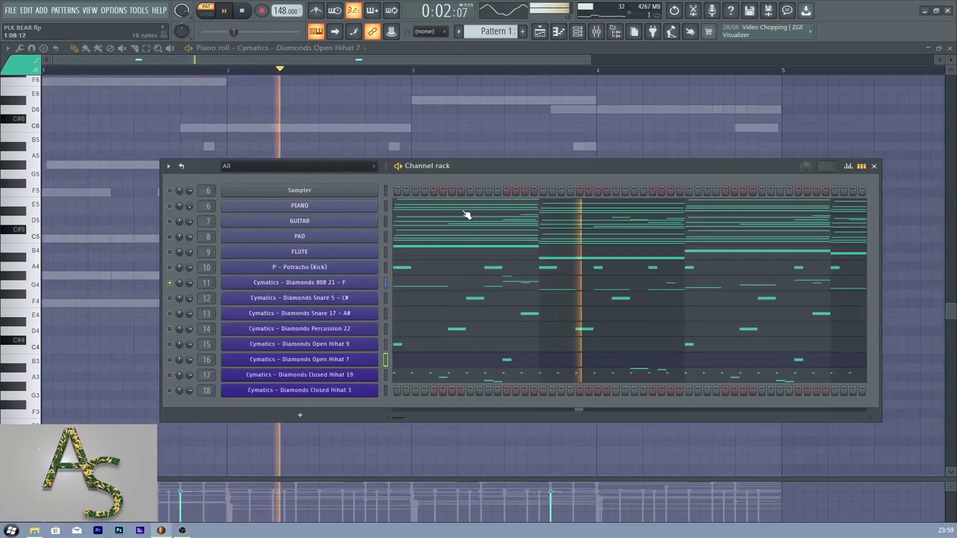
Step: Examine the 808 21 channel's notes and slides in the piano roll during playback, and close the piano roll
{"action": "left_click", "coordinate": [399, 282]}
{"action": "scroll", "coordinate": [495, 325], "scroll_direction": "up", "scroll_amount": 3}
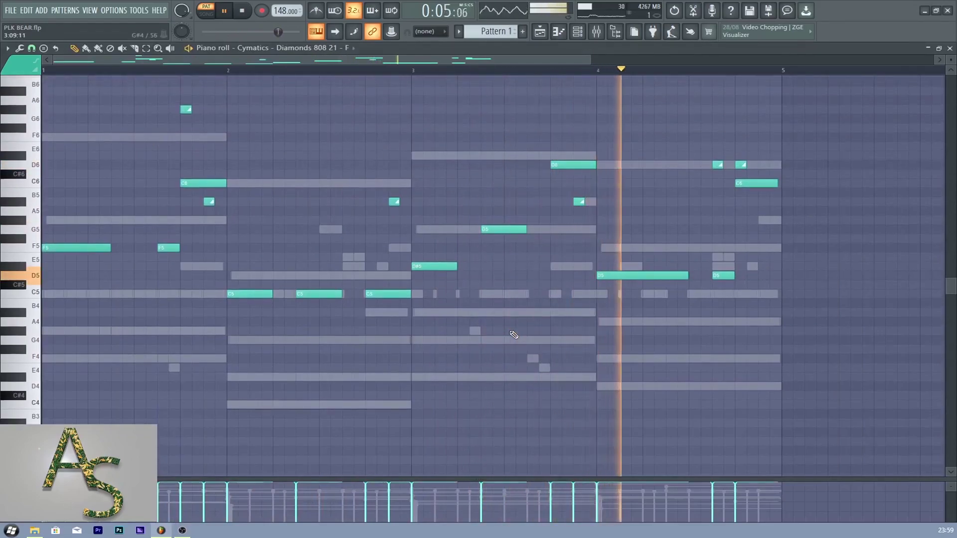
{"action": "scroll", "coordinate": [512, 331], "scroll_direction": "up", "scroll_amount": 5}
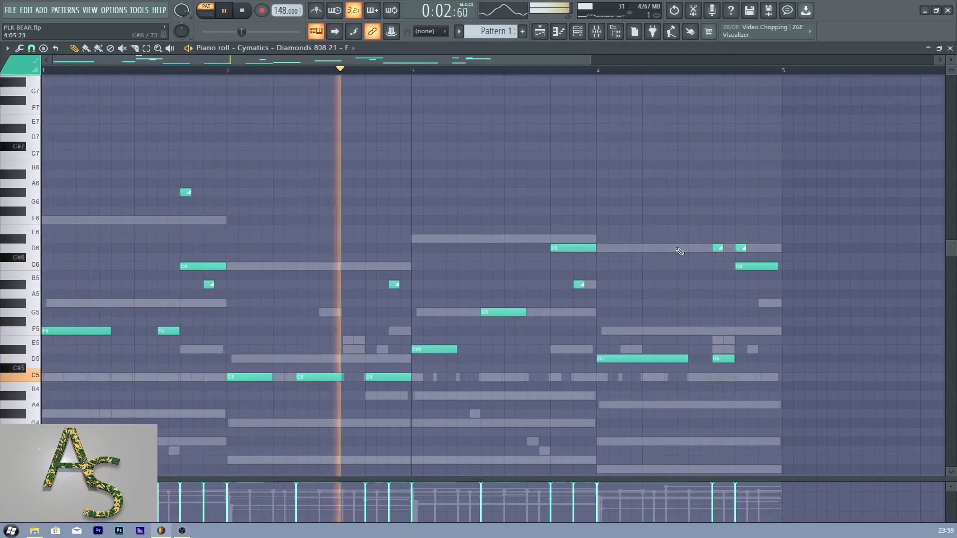
{"action": "left_click", "coordinate": [950, 48]}
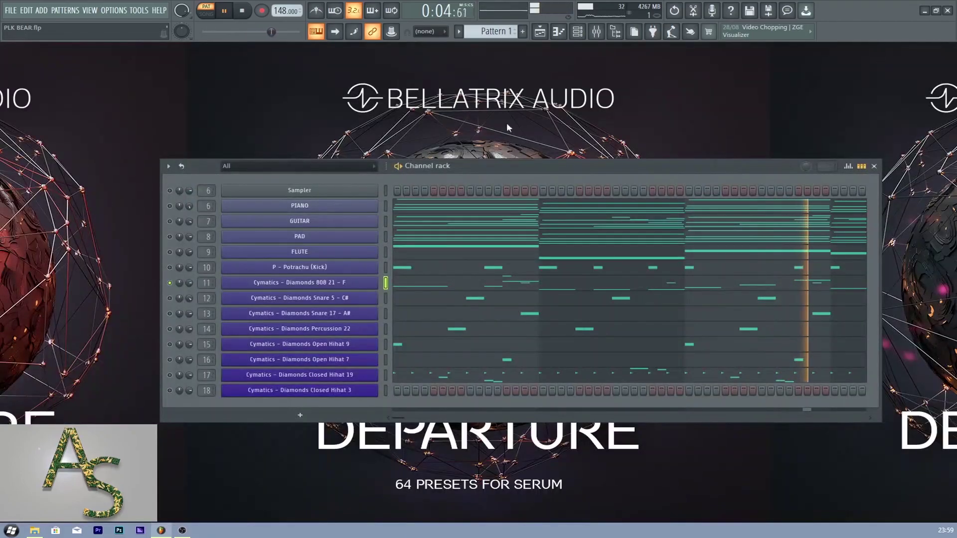
Step: Solo the P - Potrachu (Kick) channel, unmute its mixer track during playback, and return to the channel rack
{"action": "right_click", "coordinate": [171, 269]}
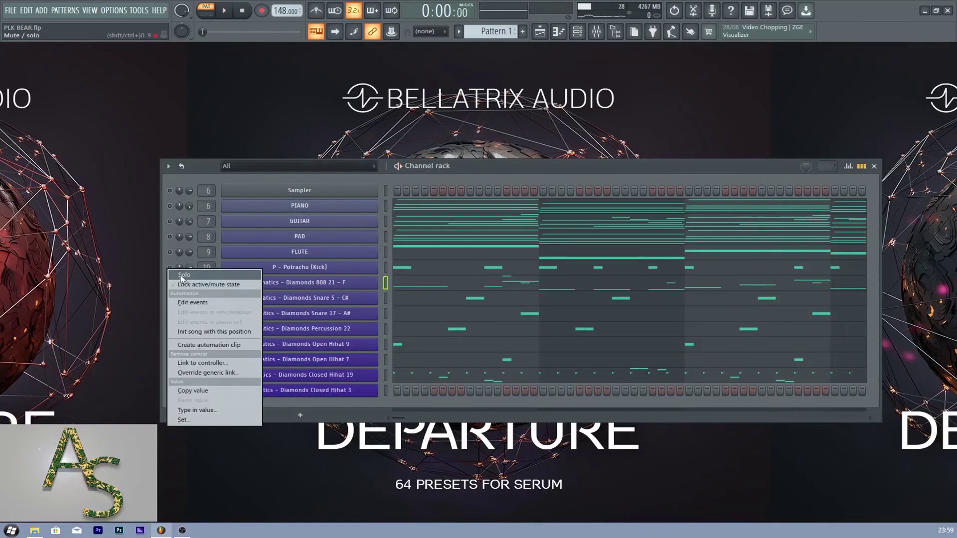
{"action": "left_click", "coordinate": [184, 274]}
{"action": "key", "text": "space"}
{"action": "left_click", "coordinate": [595, 31]}
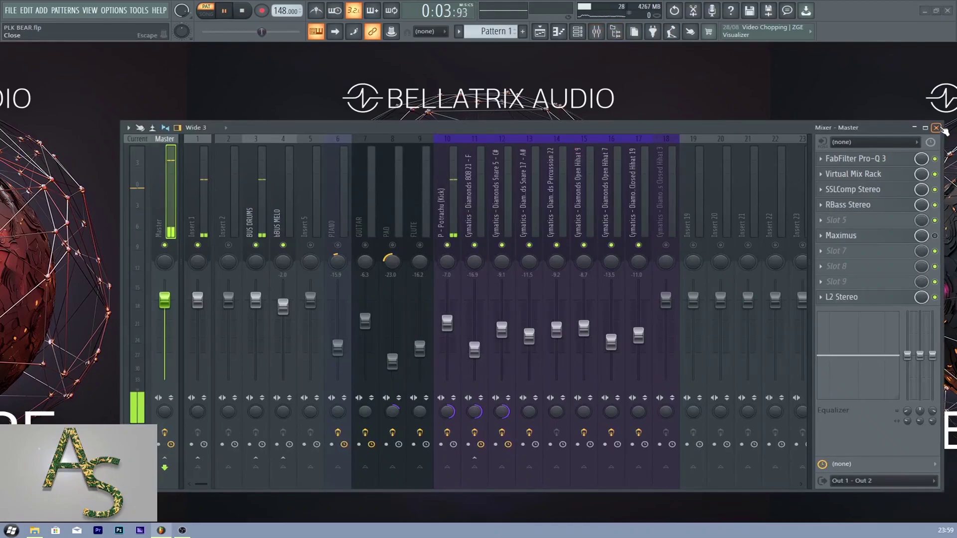
{"action": "key", "text": "F9"}
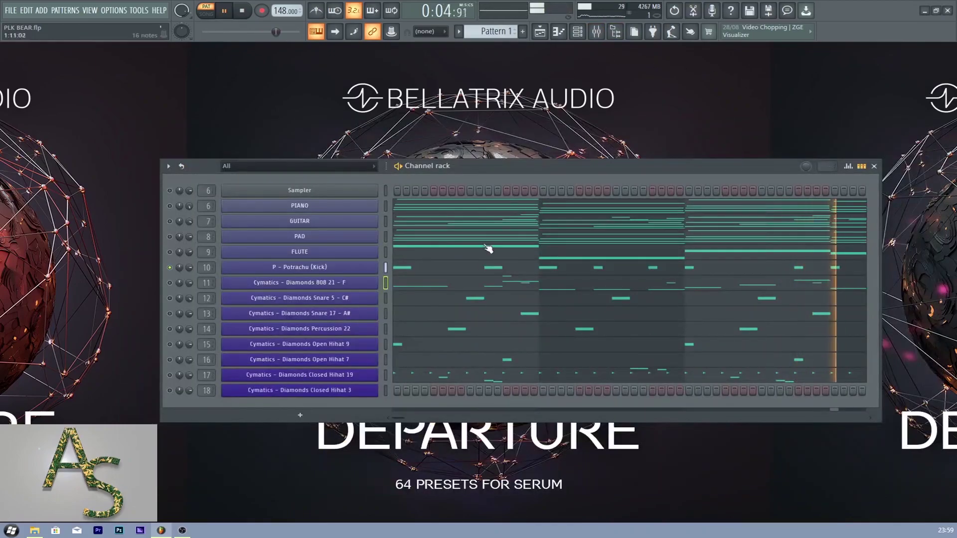
Step: Examine the kick channel's notes in the piano roll, close it, and stop playback
{"action": "left_click", "coordinate": [450, 272]}
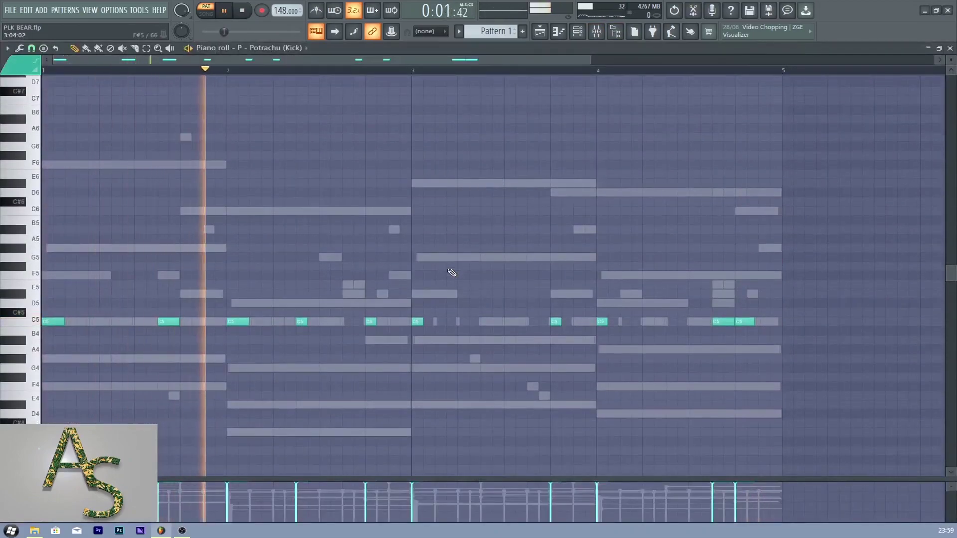
{"action": "left_click", "coordinate": [951, 49]}
{"action": "key", "text": "space"}
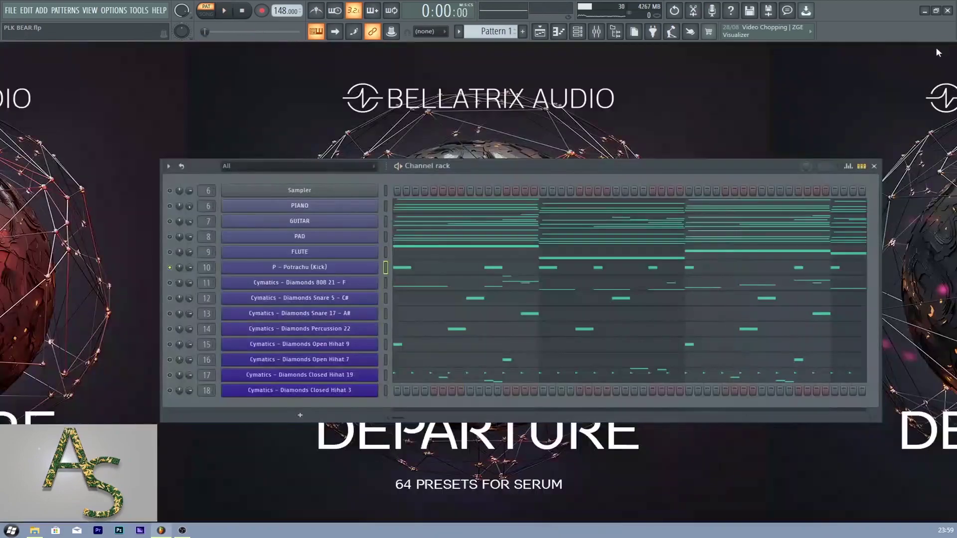
Step: Play the soloed kick with the mixer shown to check its levels, and return to the channel rack
{"action": "left_click", "coordinate": [596, 31]}
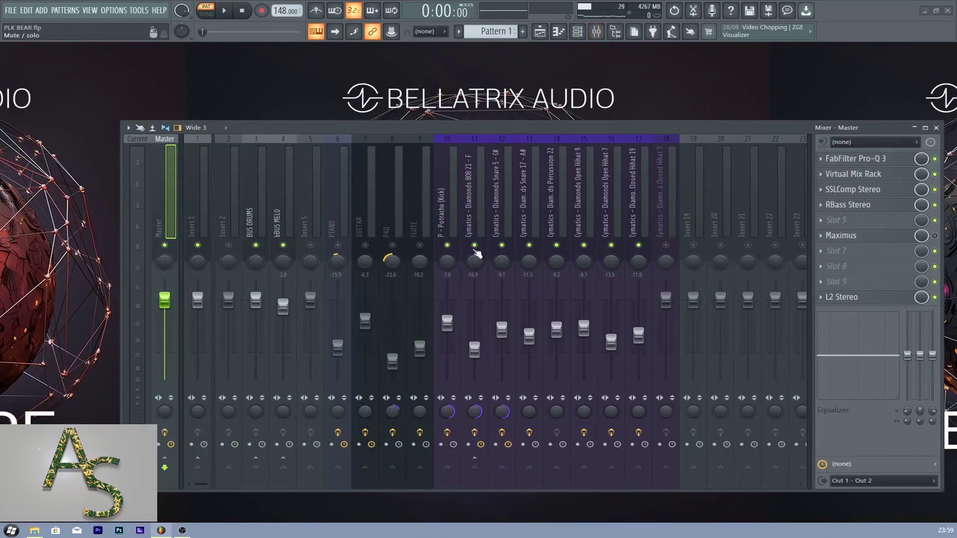
{"action": "key", "text": "space"}
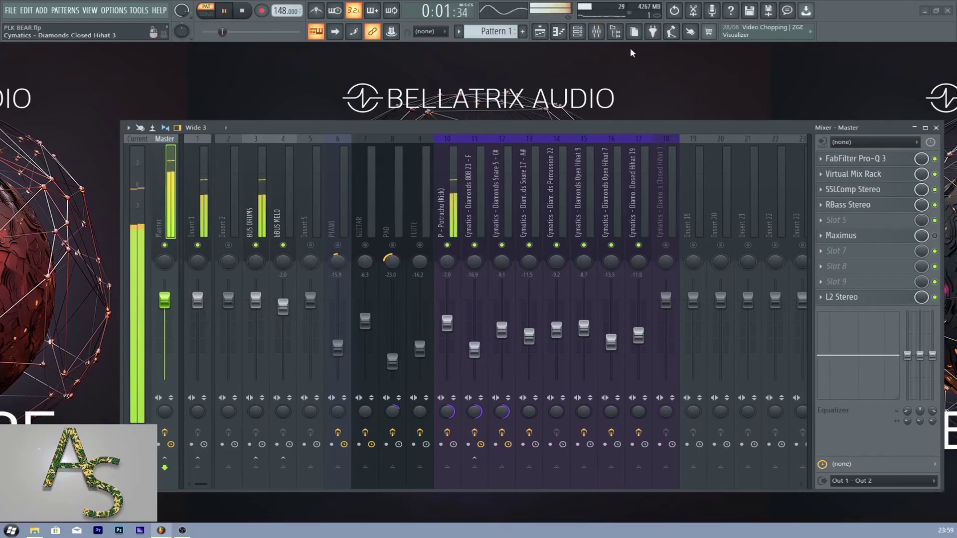
{"action": "key", "text": "space"}
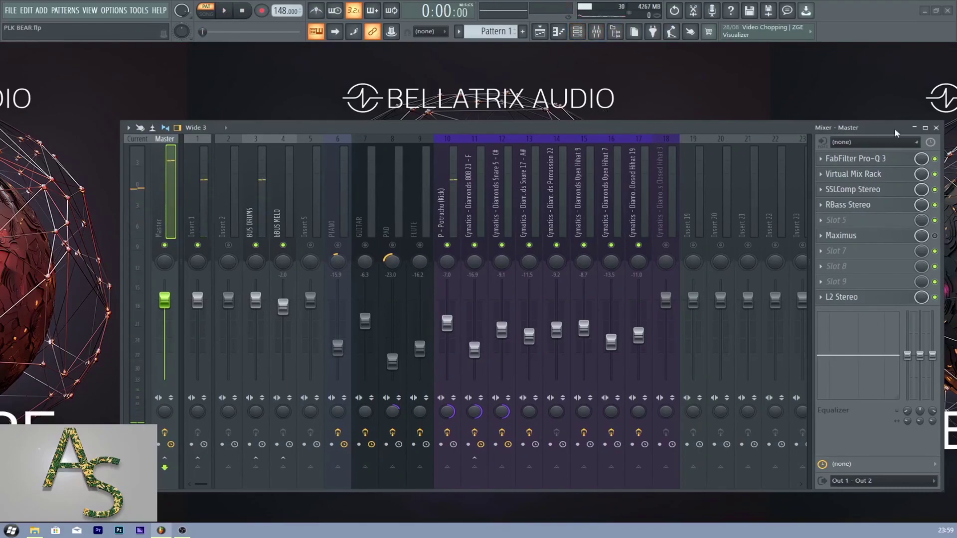
{"action": "left_click", "coordinate": [936, 128]}
{"action": "left_click", "coordinate": [577, 32]}
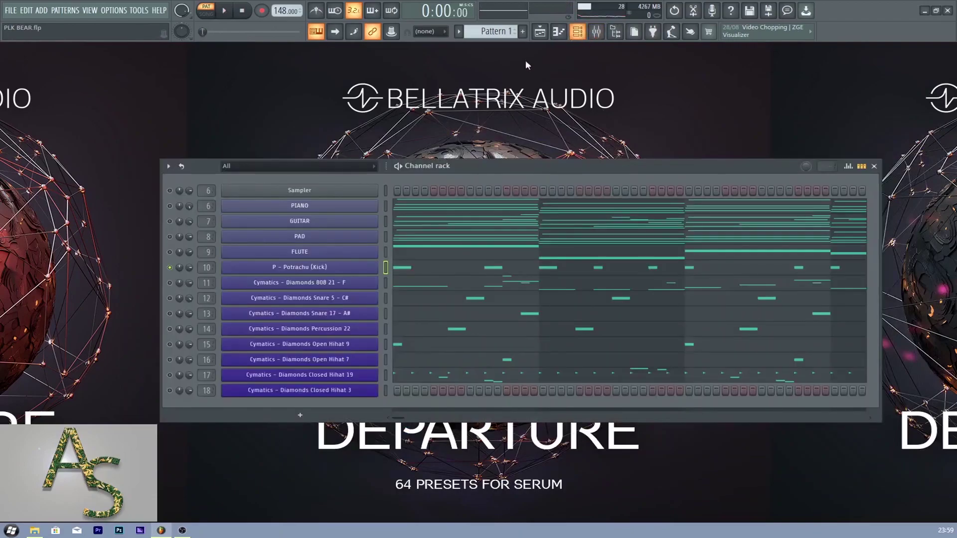
Step: Enable the 808 21, both snares, Percussion 22, both open hihats and Closed Hihat 19 channels with the kick during playback
{"action": "key", "text": "space"}
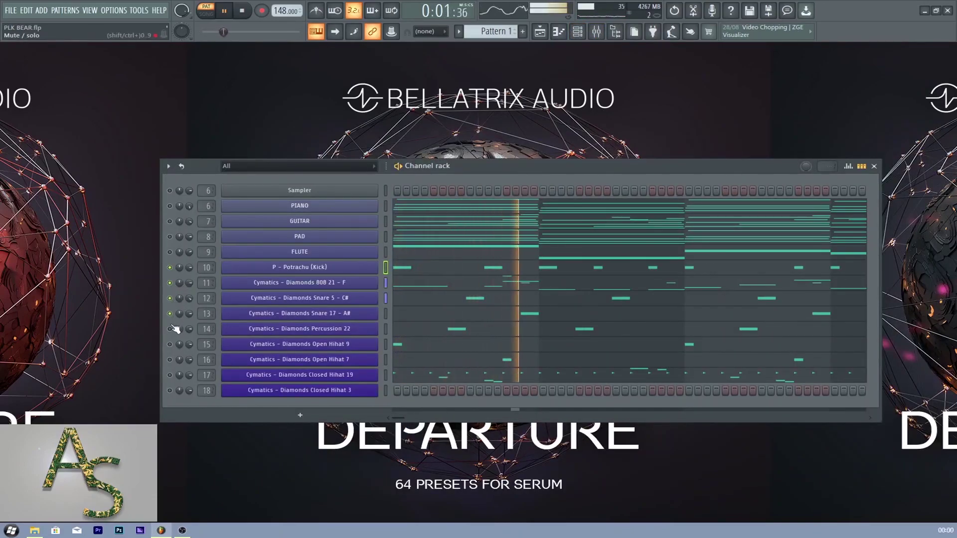
{"action": "left_click", "coordinate": [170, 375]}
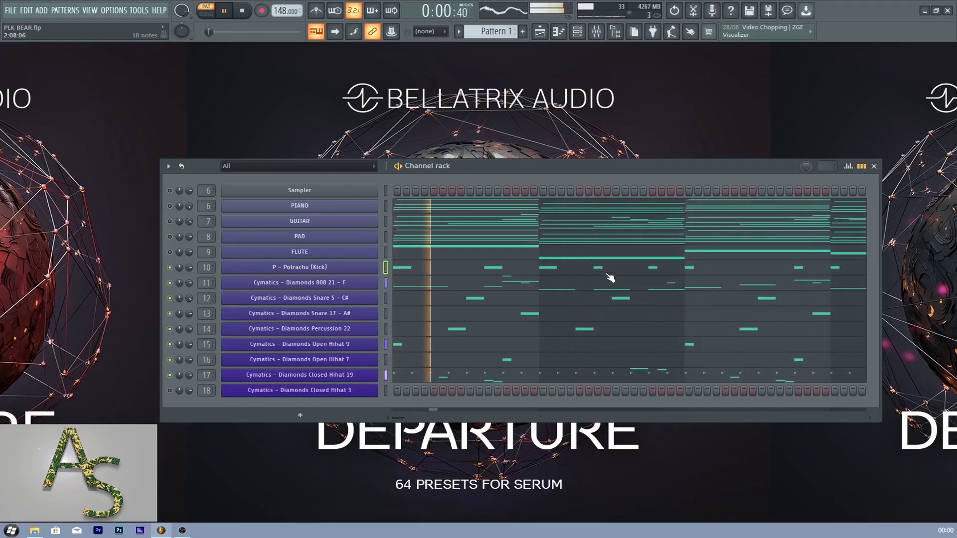
{"action": "key", "text": "space"}
Step: Switch to the mixer, solo the GUITAR track, and unmute the 808 21 and Snare 5 tracks during playback
{"action": "left_click", "coordinate": [583, 37]}
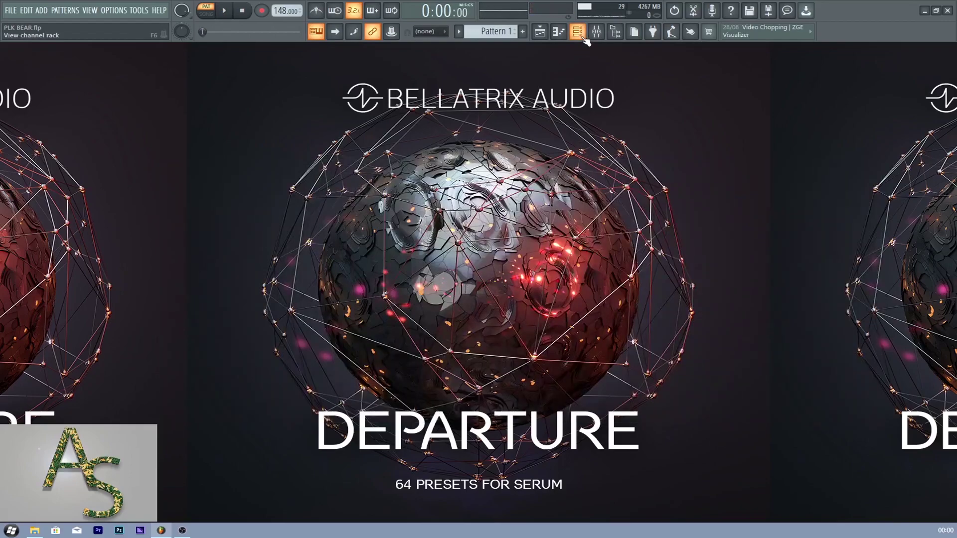
{"action": "left_click", "coordinate": [602, 36]}
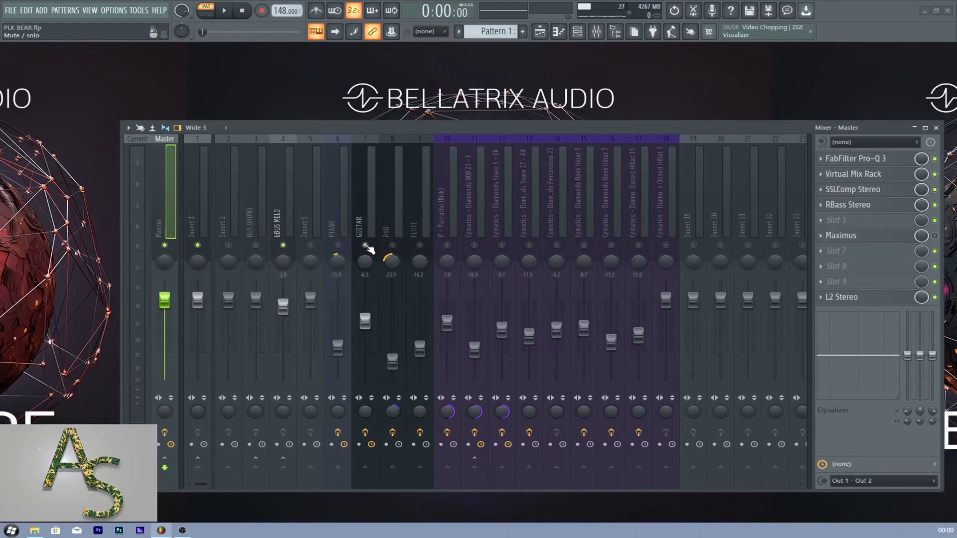
{"action": "key", "text": "space"}
{"action": "left_click", "coordinate": [475, 246]}
{"action": "left_click", "coordinate": [502, 245]}
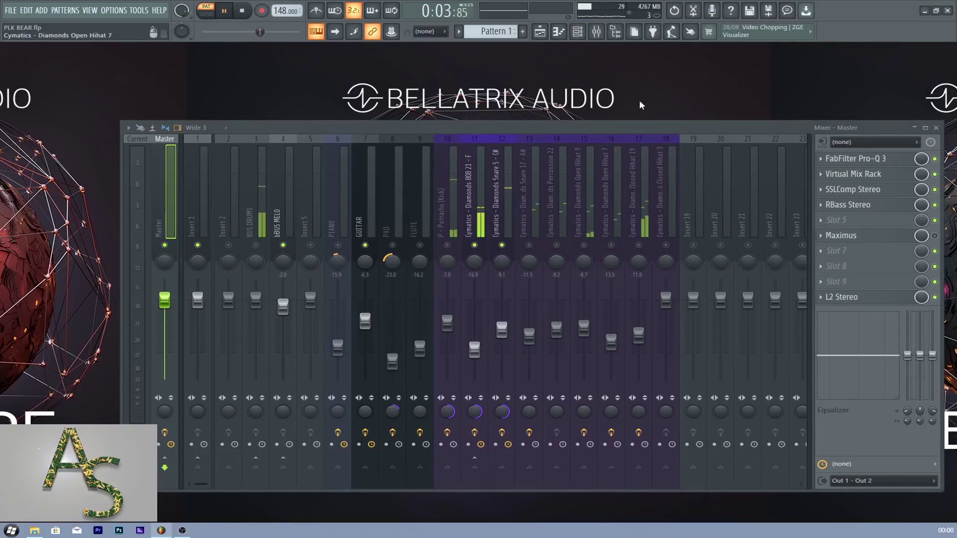
Step: Move the mixer to the lower part of the workspace, and enable all melody and drum channels in the channel rack
{"action": "left_click_drag", "start_coordinate": [581, 128], "coordinate": [571, 402]}
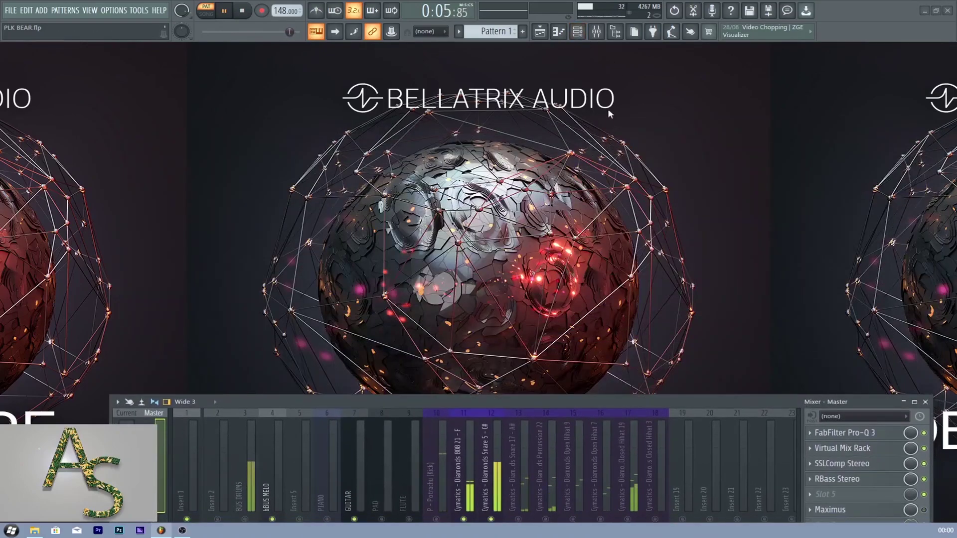
{"action": "left_click", "coordinate": [578, 31]}
{"action": "right_click", "coordinate": [170, 266]}
{"action": "left_click", "coordinate": [176, 272]}
{"action": "right_click", "coordinate": [170, 266]}
{"action": "left_click", "coordinate": [176, 271]}
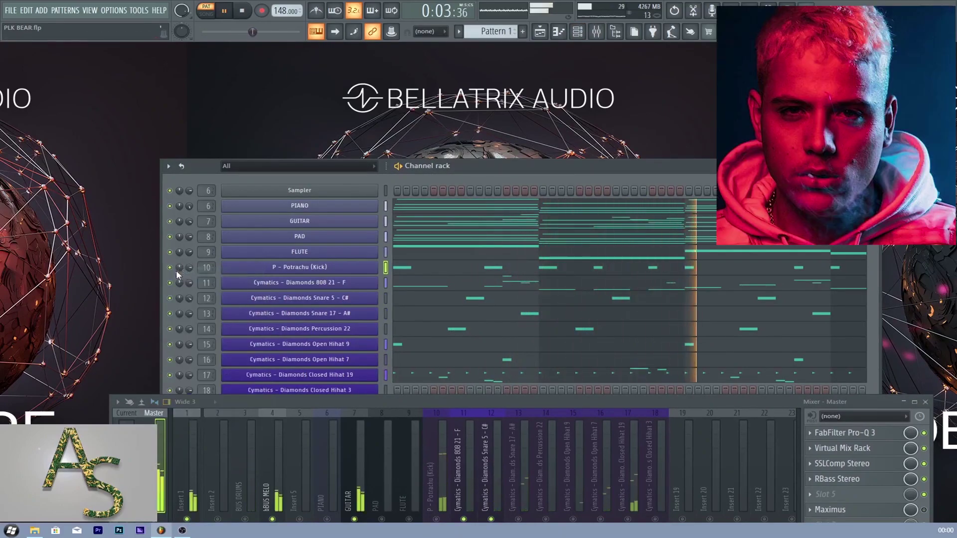
{"action": "key", "text": "F6"}
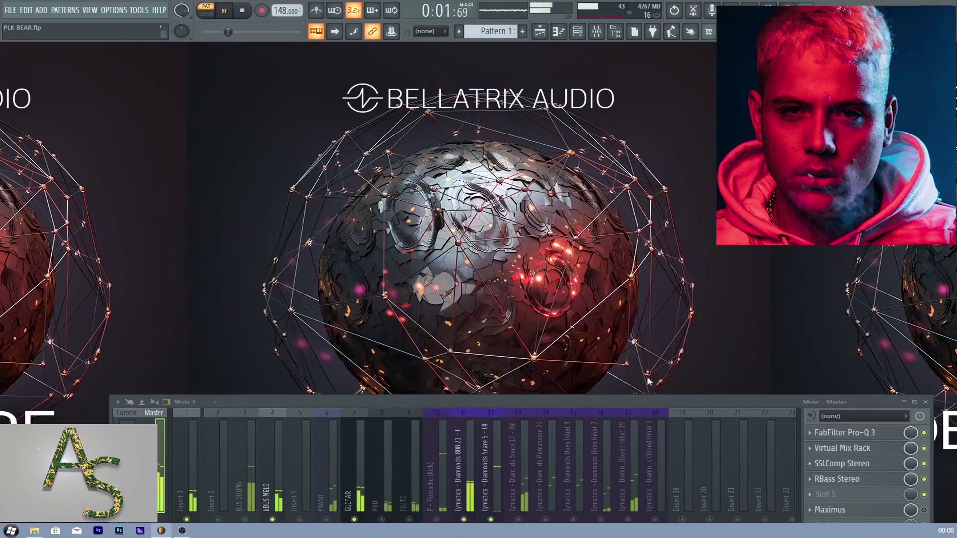
Step: Unmute the Snare 17, Percussion 22 and Open Hihat 9 mixer tracks during playback, and mute Snare 5 and 808 21
{"action": "left_click_drag", "start_coordinate": [620, 402], "coordinate": [631, 96]}
{"action": "left_click", "coordinate": [530, 213]}
{"action": "left_click", "coordinate": [558, 214]}
{"action": "left_click", "coordinate": [585, 214]}
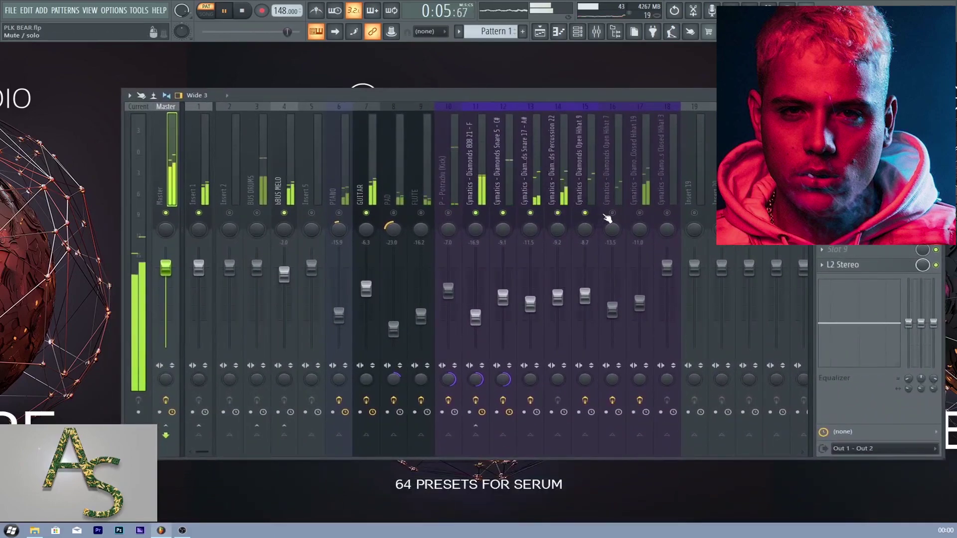
{"action": "left_click", "coordinate": [503, 213]}
{"action": "left_click", "coordinate": [475, 213]}
Step: Show the channel rack in the upper workspace with the mixer placed below it
{"action": "left_click", "coordinate": [578, 32]}
{"action": "left_click_drag", "start_coordinate": [538, 99], "coordinate": [594, 438]}
{"action": "left_click_drag", "start_coordinate": [528, 168], "coordinate": [541, 107]}
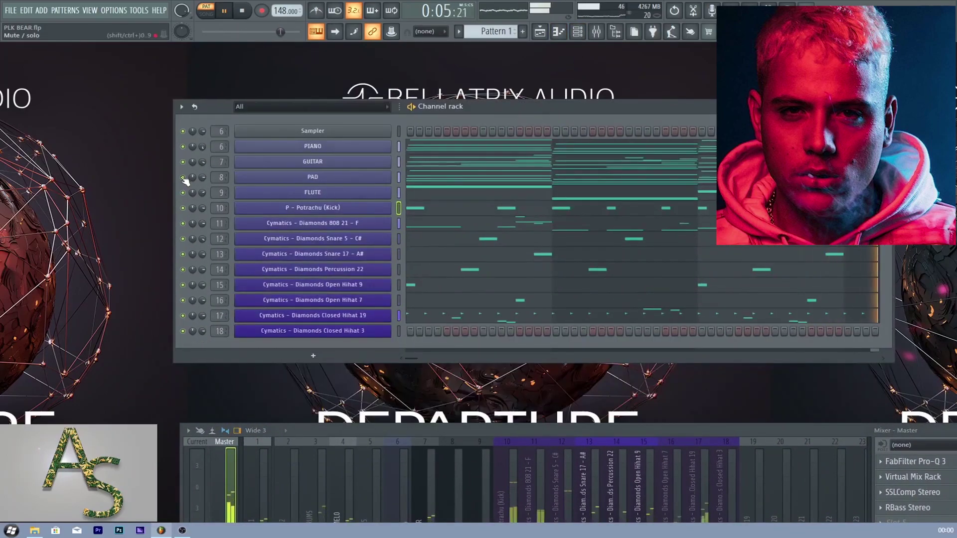
Step: Raise the mixer over the channel rack, and unmute the Open Hihat 7, Closed Hihat 19 and Snare 5 tracks
{"action": "left_click_drag", "start_coordinate": [499, 430], "coordinate": [502, 166]}
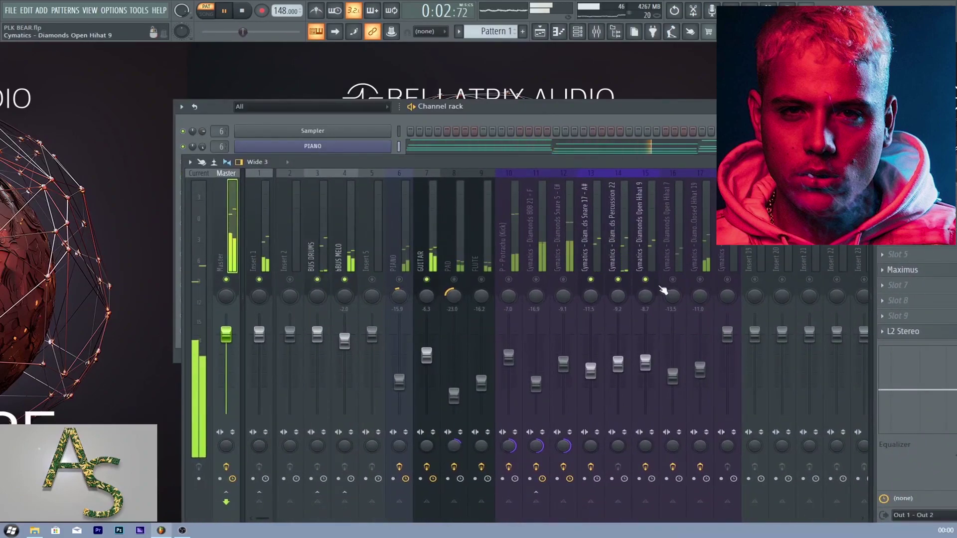
{"action": "left_click", "coordinate": [672, 280]}
{"action": "left_click", "coordinate": [700, 279]}
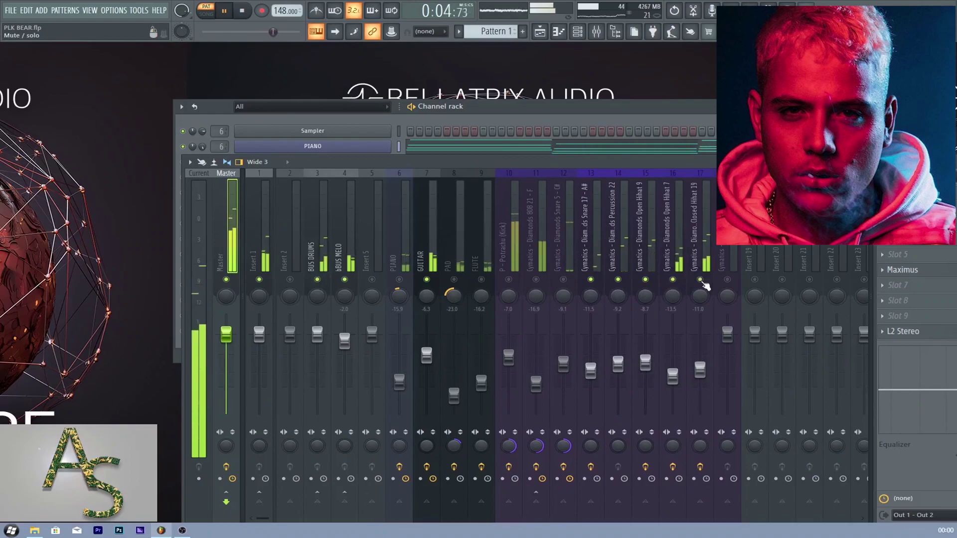
{"action": "left_click", "coordinate": [564, 280]}
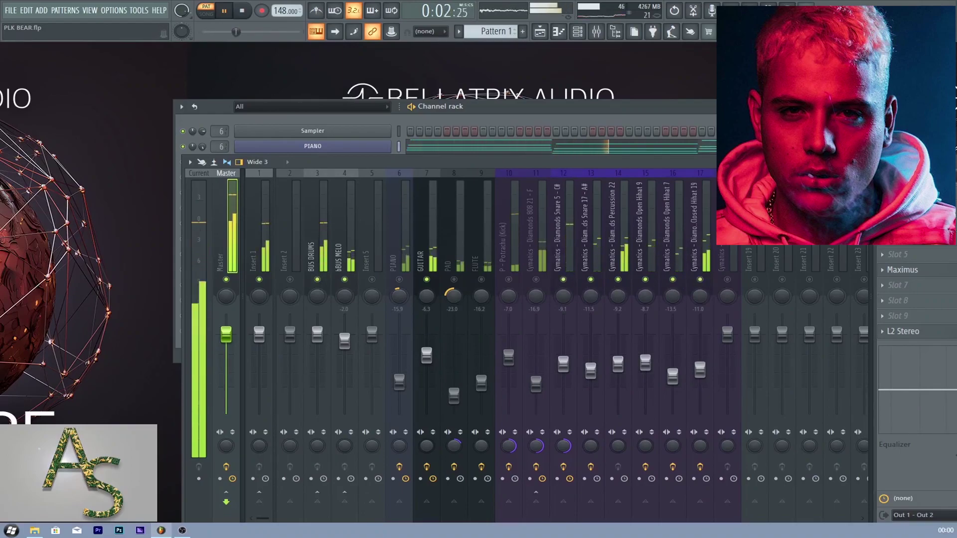
Step: Hide the channel rack, and unmute the PAD, kick and 808 21 mixer tracks during playback
{"action": "key", "text": "F6"}
{"action": "left_click_drag", "start_coordinate": [663, 167], "coordinate": [529, 88]}
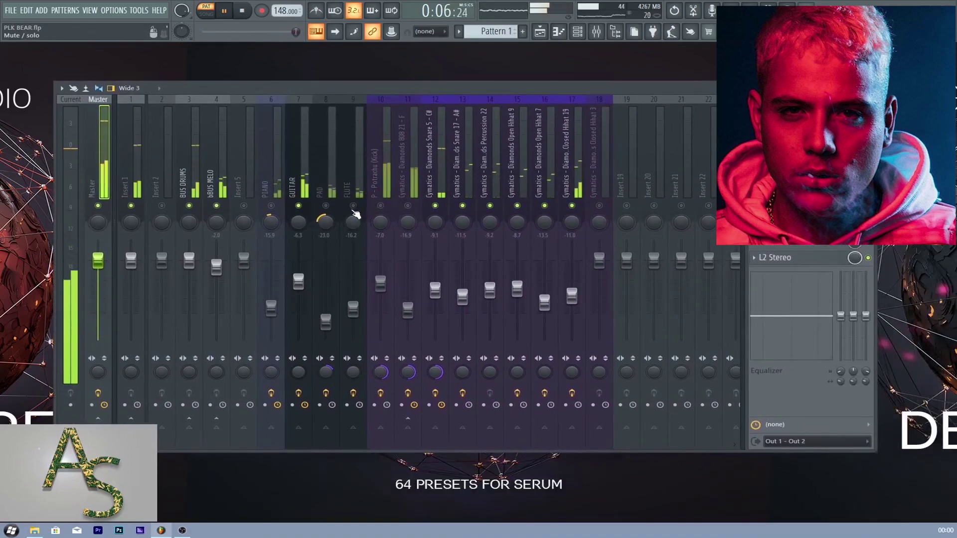
{"action": "left_click", "coordinate": [325, 206]}
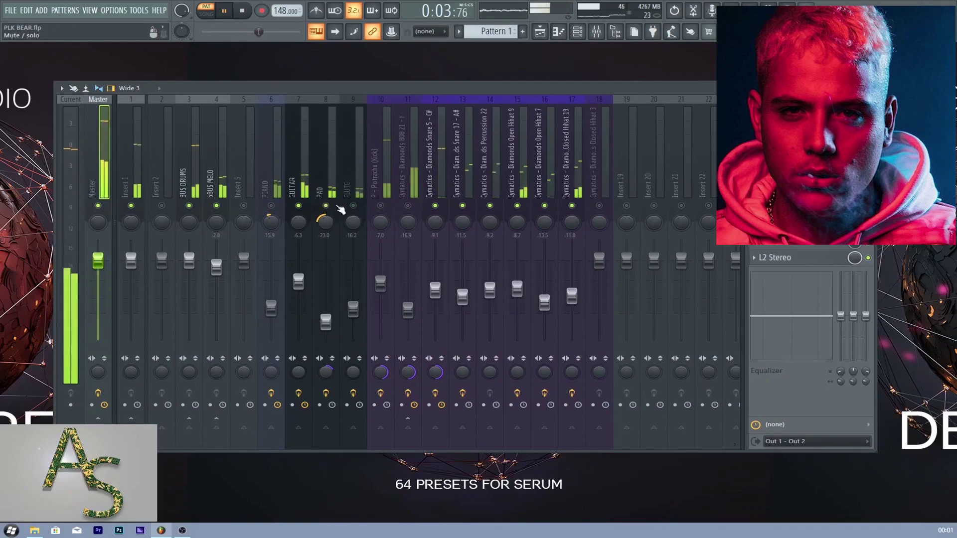
{"action": "left_click", "coordinate": [381, 206]}
{"action": "left_click", "coordinate": [408, 206]}
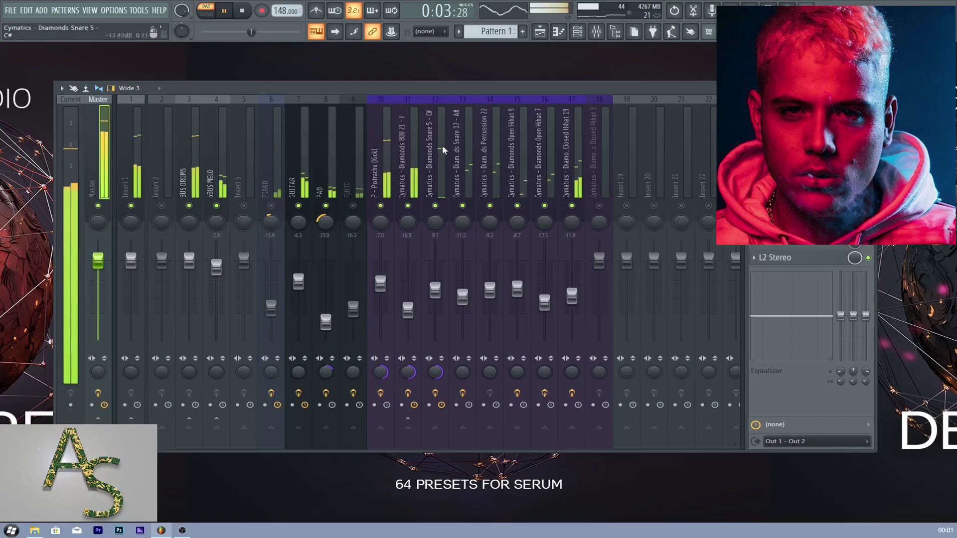
Step: Solo the PIANO mixer track, and unmute Closed Hihat 19 and BUS DRUMS to hear them together
{"action": "left_click_drag", "start_coordinate": [459, 89], "coordinate": [510, 82]}
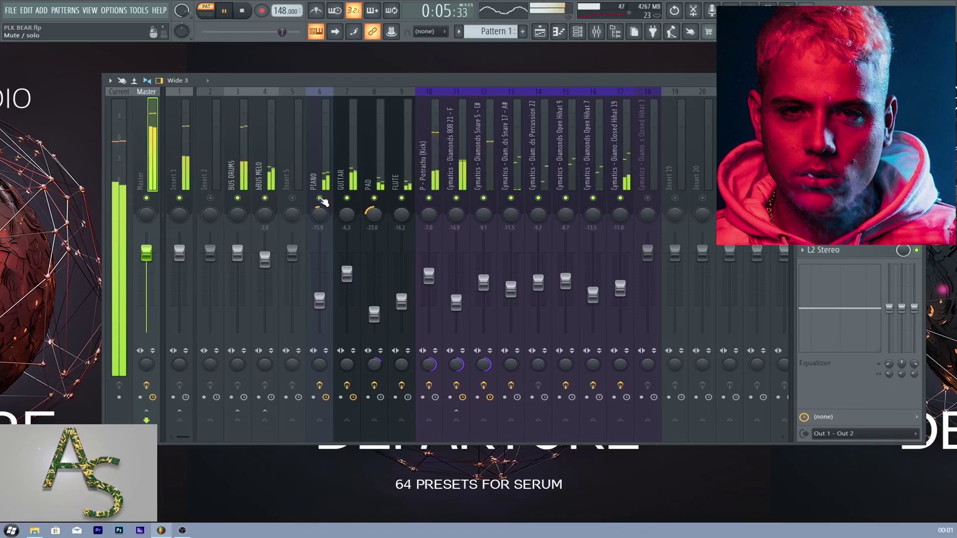
{"action": "right_click", "coordinate": [320, 198]}
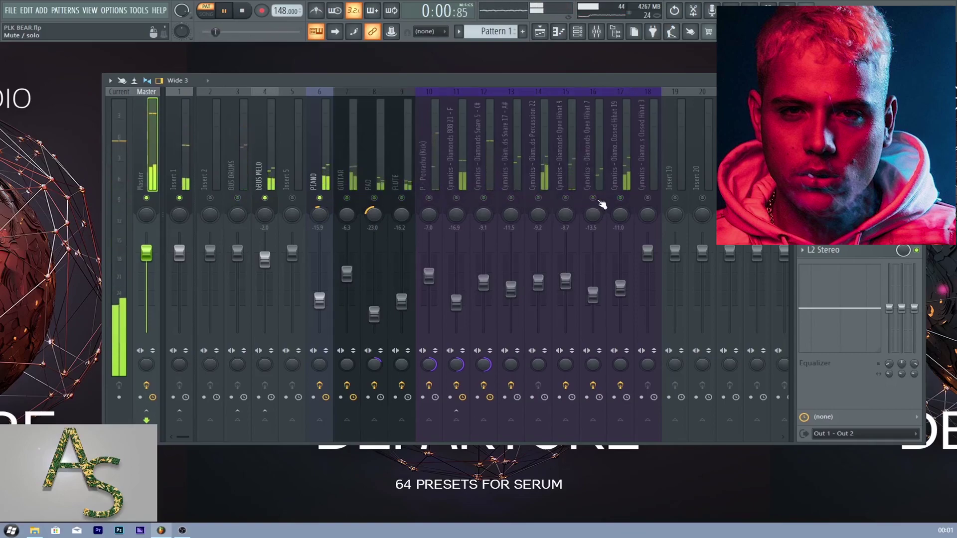
{"action": "left_click", "coordinate": [620, 199]}
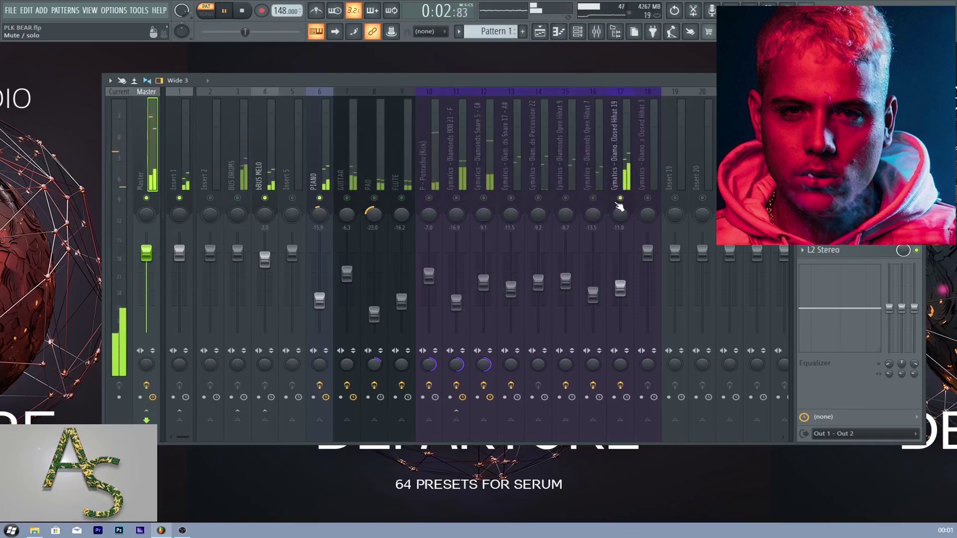
{"action": "left_click", "coordinate": [238, 199]}
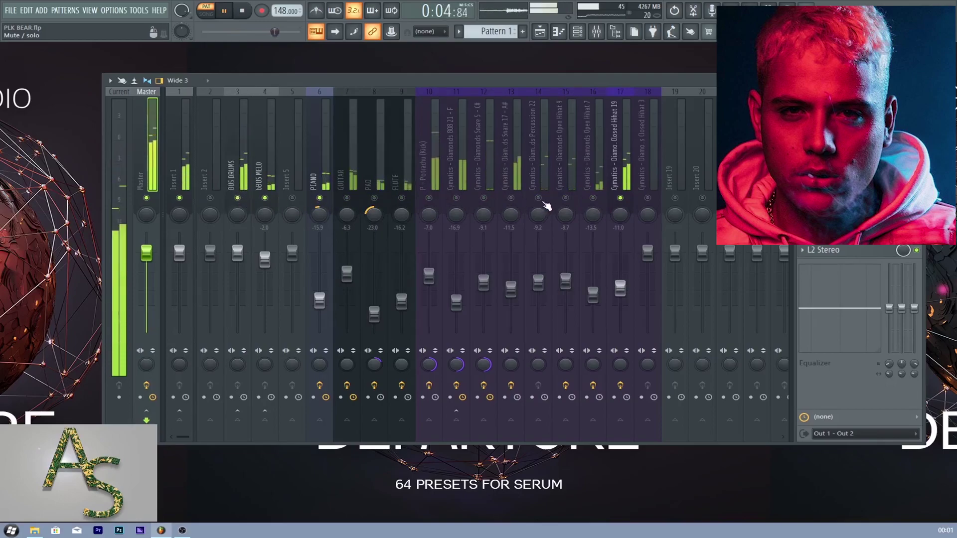
Step: Add the kick, Snare 5, Open Hihat 9, Percussion 22 and Open Hihat 7 tracks to the piano playback
{"action": "left_click", "coordinate": [484, 199]}
{"action": "left_click", "coordinate": [566, 199]}
{"action": "left_click", "coordinate": [539, 198]}
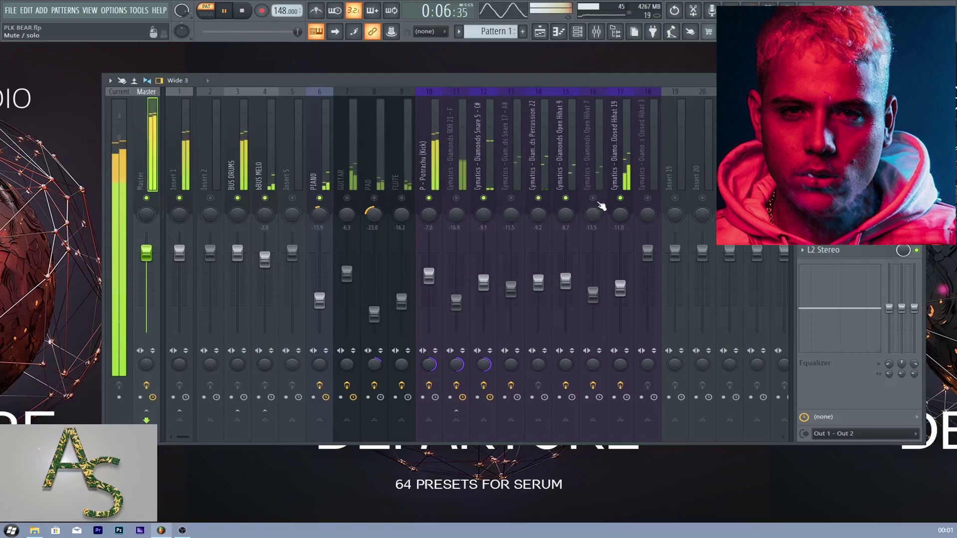
{"action": "left_click", "coordinate": [595, 200]}
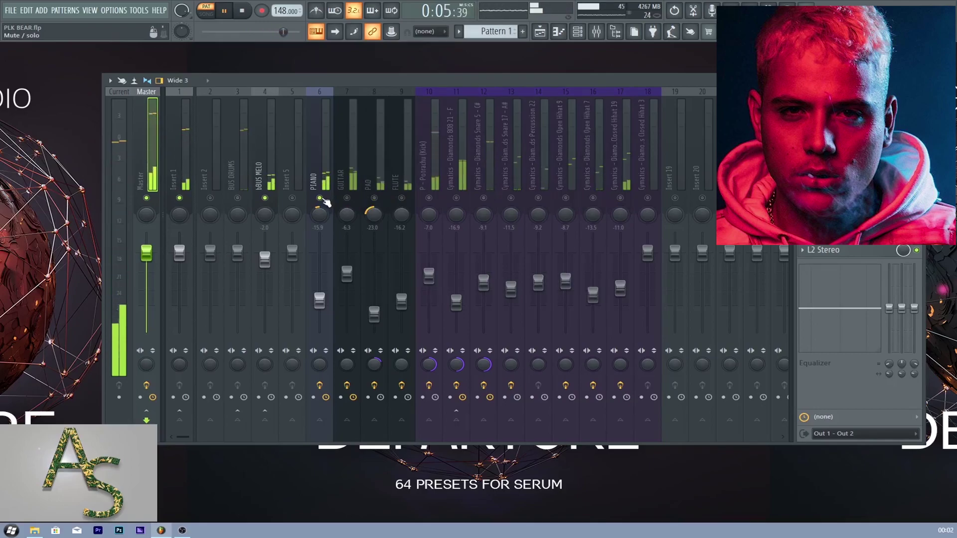
Step: Release the PIANO solo so all mixer tracks are unmuted, and stop playback after hearing the full beat
{"action": "right_click", "coordinate": [322, 200]}
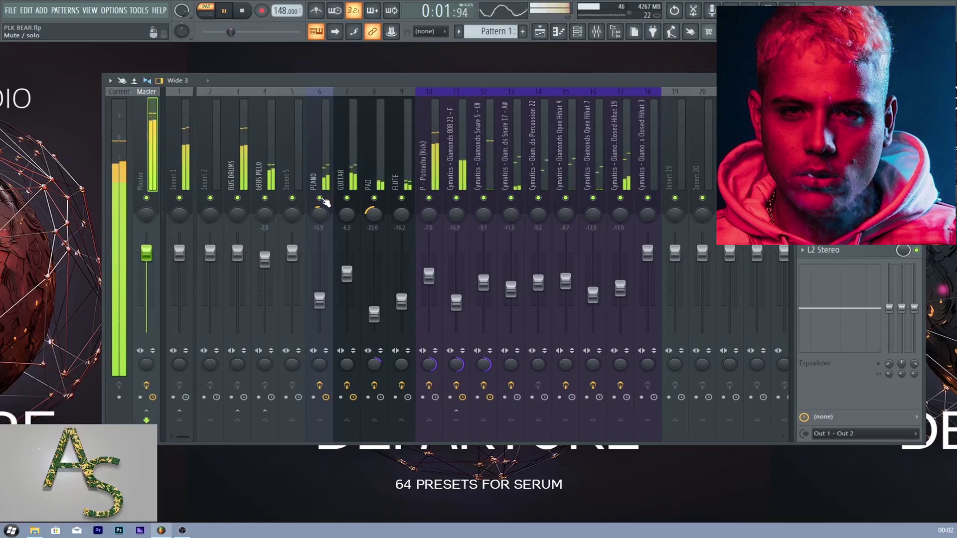
{"action": "key", "text": "space"}
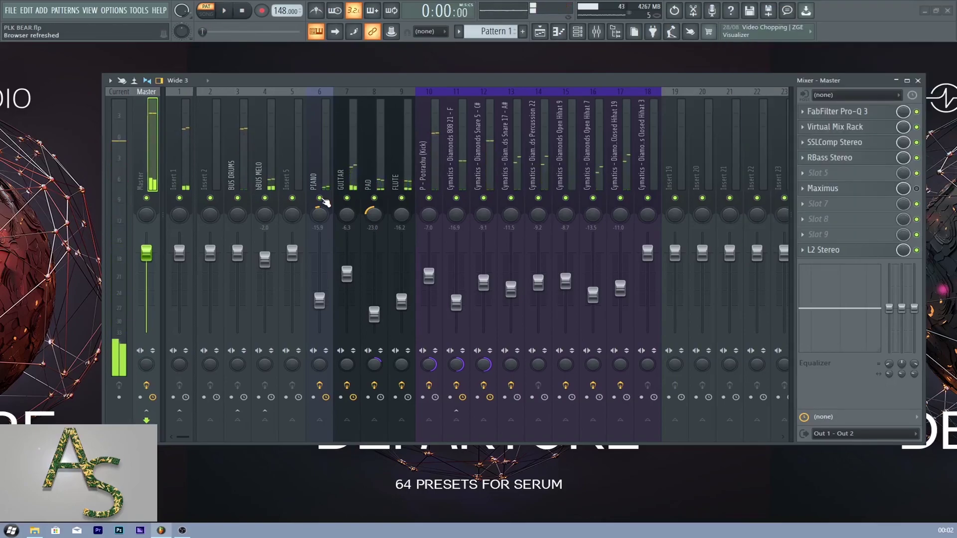